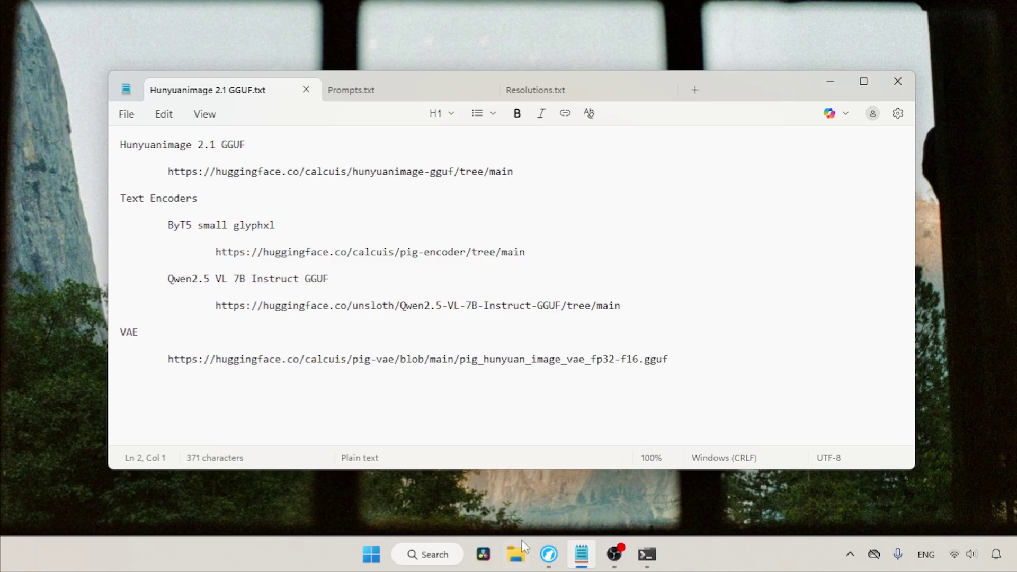
Step: Search the Custom Nodes Manager for gguf and confirm the gguf 2.5.5 pack is installed
click(549, 554)
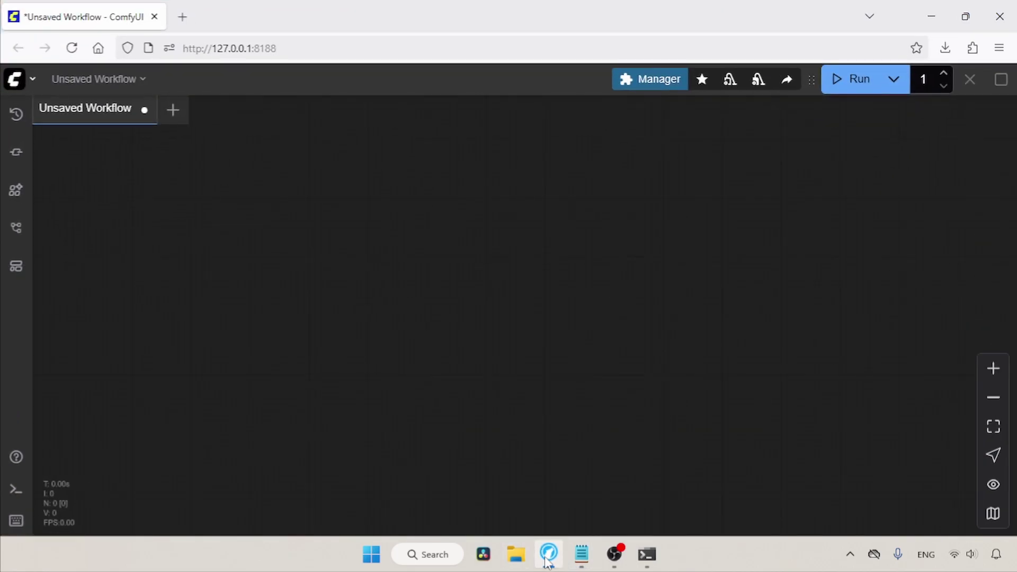
click(652, 82)
click(536, 181)
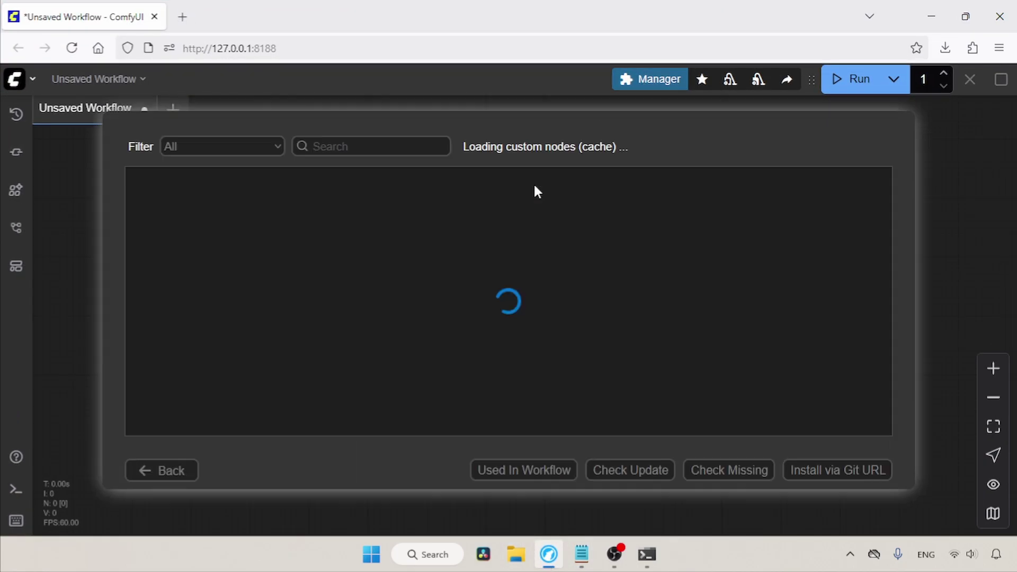
text(gguf)
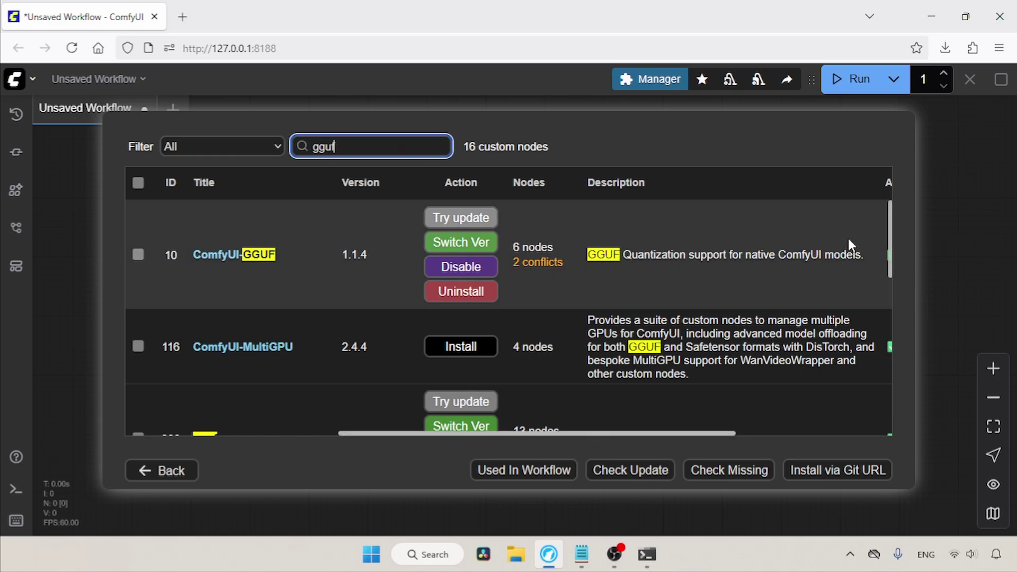
drag(890, 207, 895, 253)
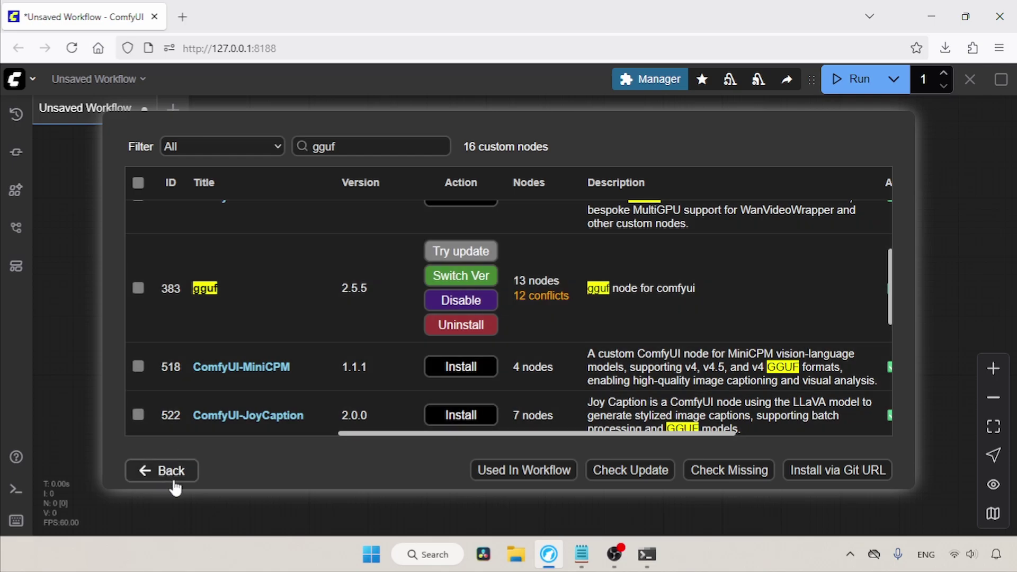
Step: Leave the node manager and minimize the browser to show the notes of model links
click(162, 472)
click(521, 469)
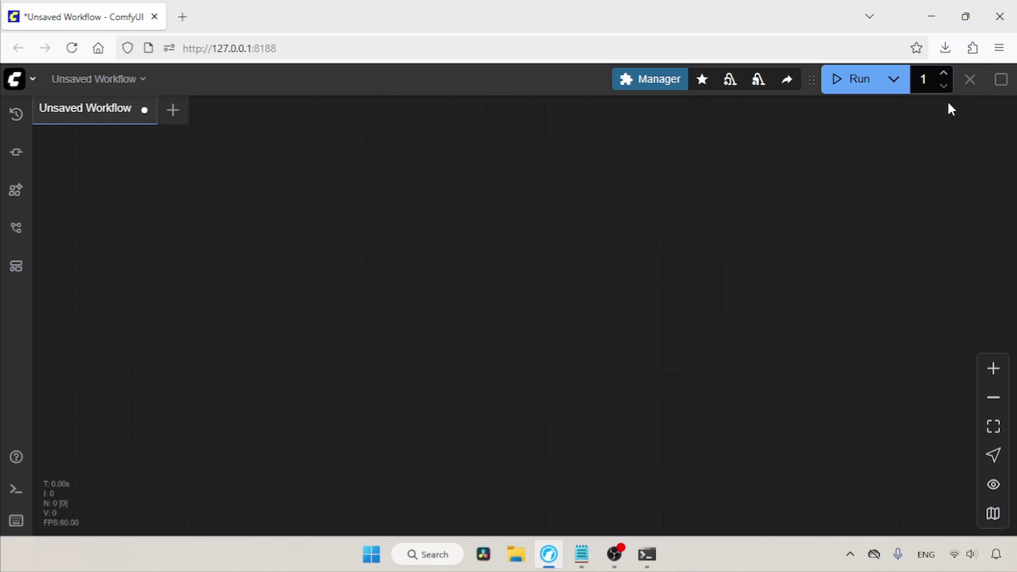
click(933, 23)
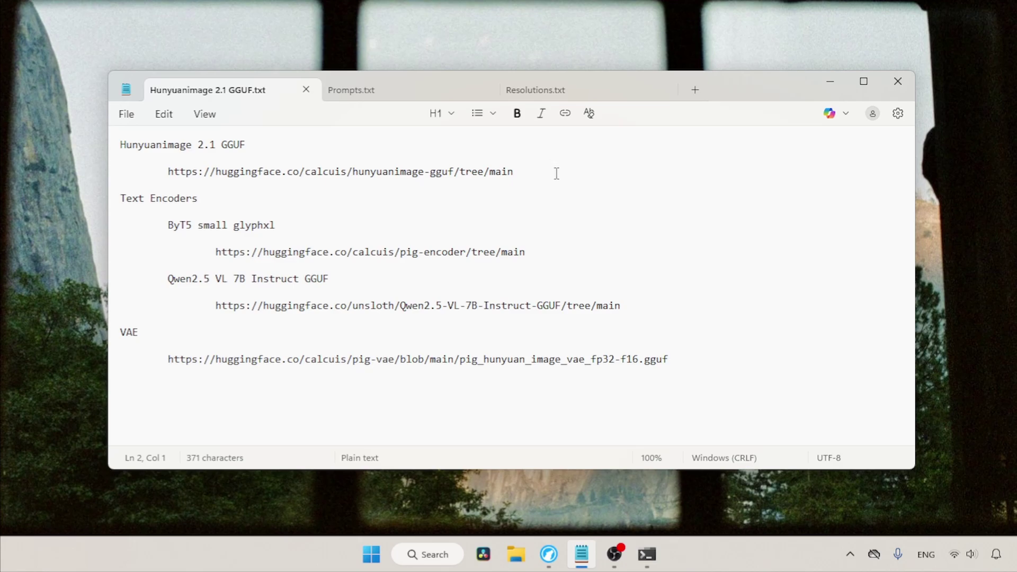
Step: Open the calcuis/hunyuanimage-gguf link from the notes in a new tab and scroll its file list
drag(561, 175, 121, 172)
key(ctrl+c)
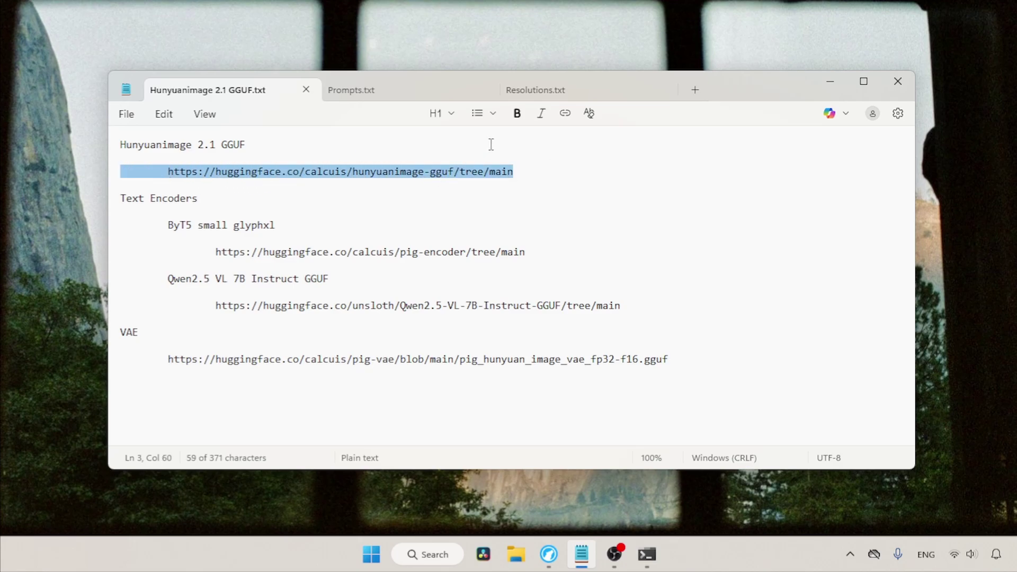
click(549, 554)
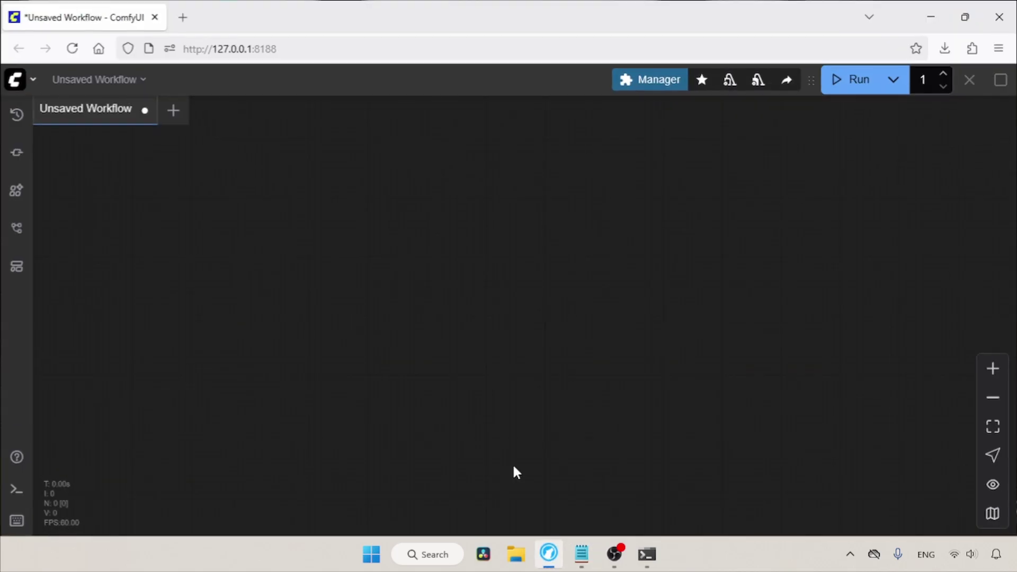
key(ctrl+t)
key(ctrl+v)
key(Return)
drag(1014, 122, 1016, 333)
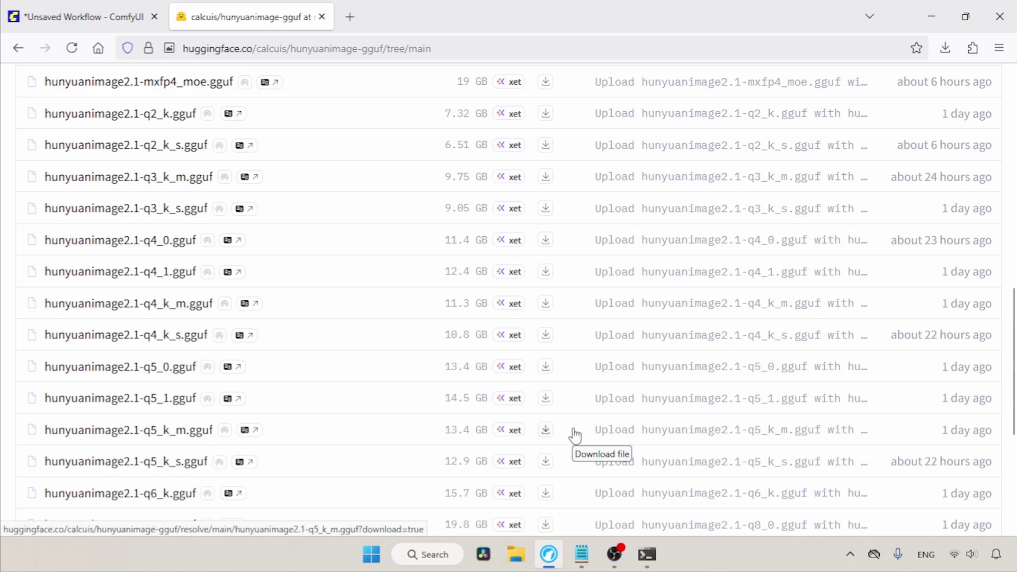
click(578, 553)
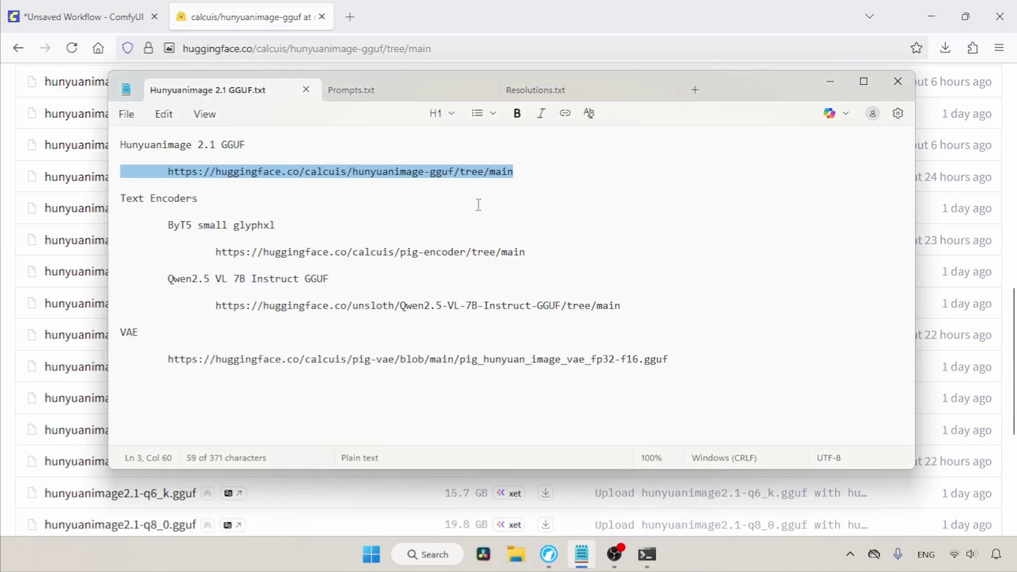
Step: Open the calcuis/pig-encoder page from the notes and locate the byt5_small_glyphxl files
drag(563, 254, 217, 258)
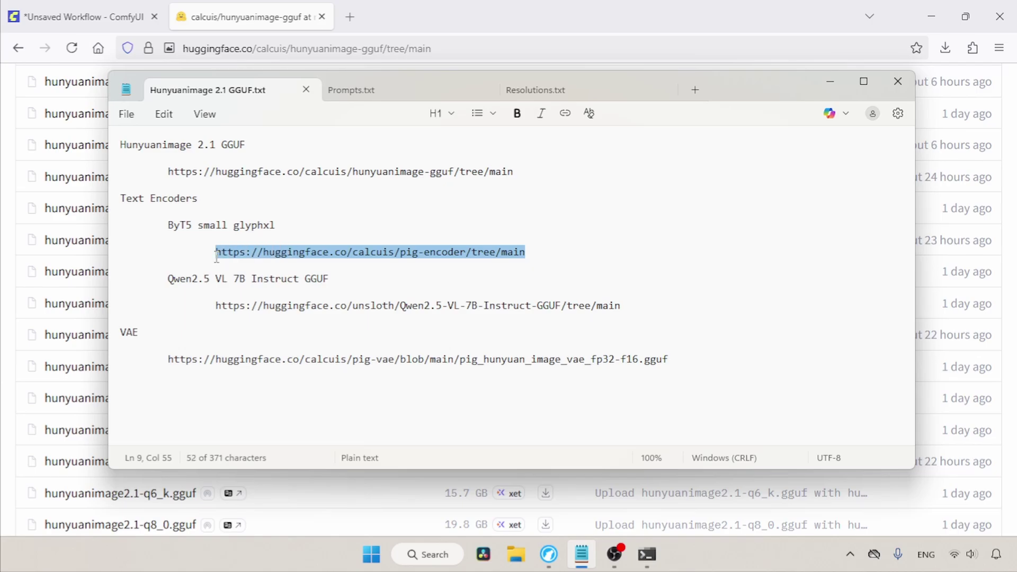
key(ctrl+c)
click(462, 50)
key(ctrl+v)
key(Return)
scroll(1015, 120, down, 3)
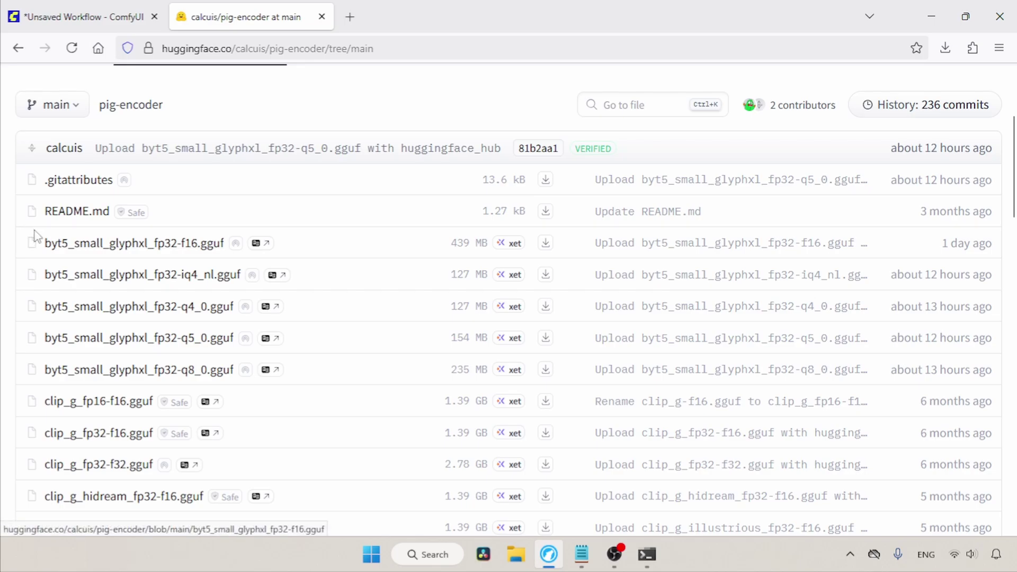
drag(44, 237, 159, 239)
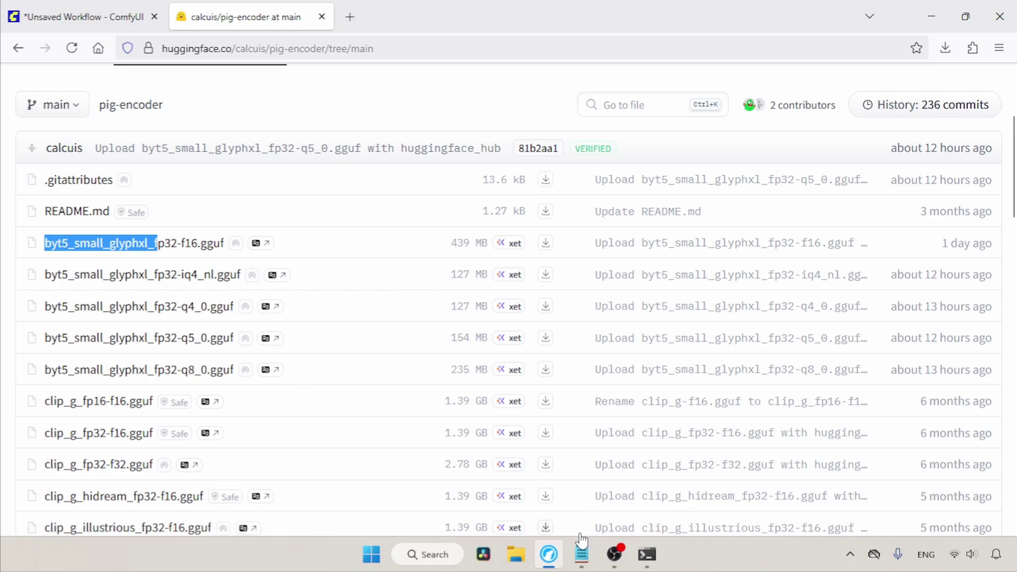
Step: Open the unsloth Qwen2.5-VL-7B-Instruct-GGUF link from the notes and scroll its files
click(581, 554)
click(369, 283)
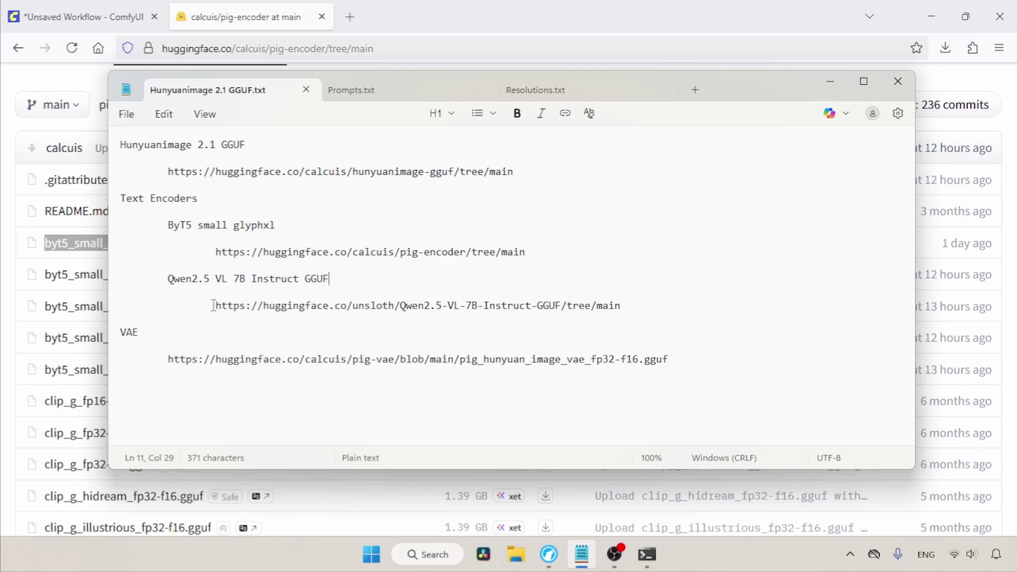
drag(213, 306, 659, 306)
click(581, 49)
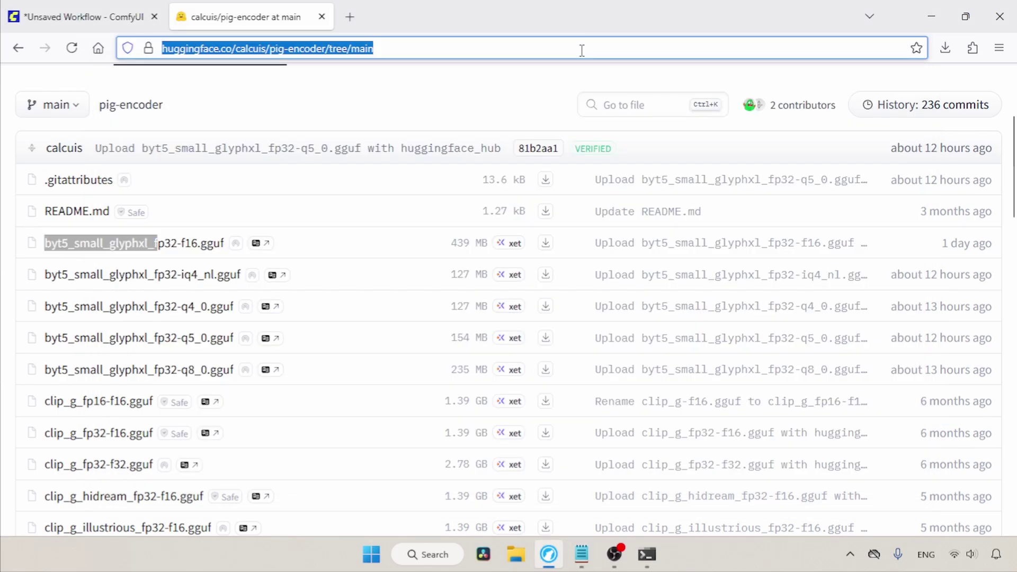
key(ctrl+v)
key(Return)
scroll(1014, 199, down, 4)
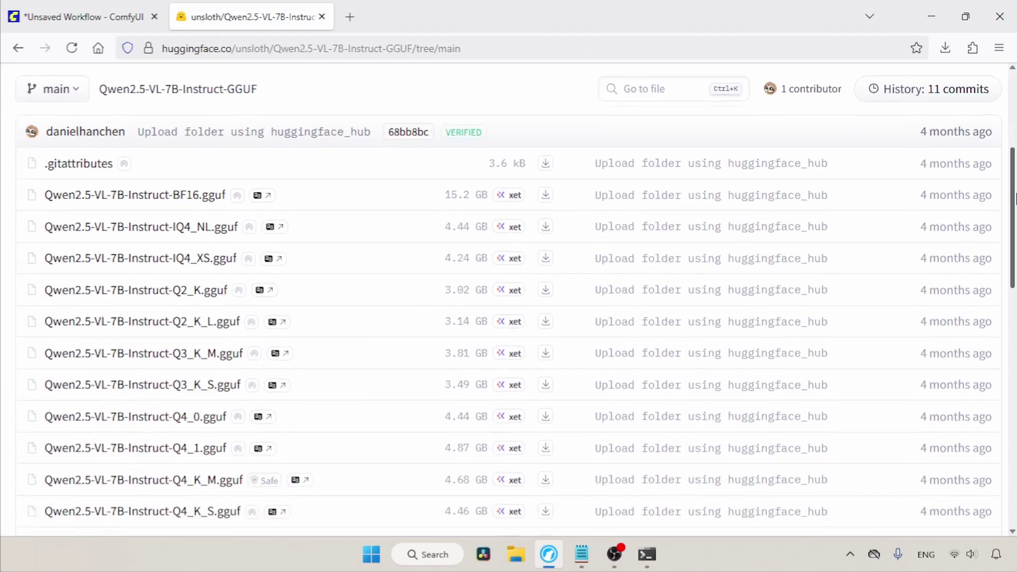
Step: Browse the Qwen quantizations from Q2_K_L (3.14 GB) to Q8_0 (8.1 GB), then copy the VAE link
drag(1015, 199, 1009, 264)
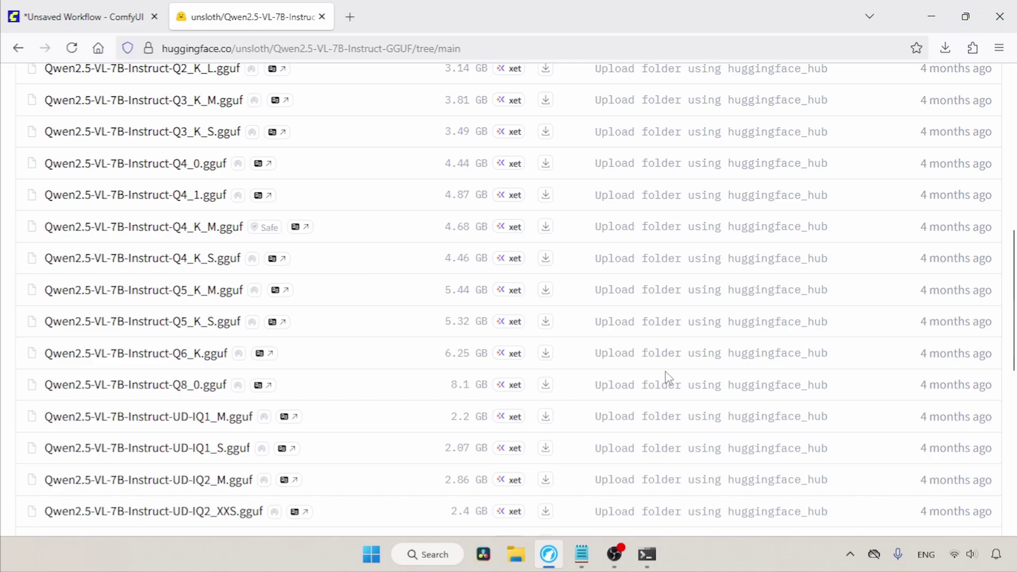
click(582, 554)
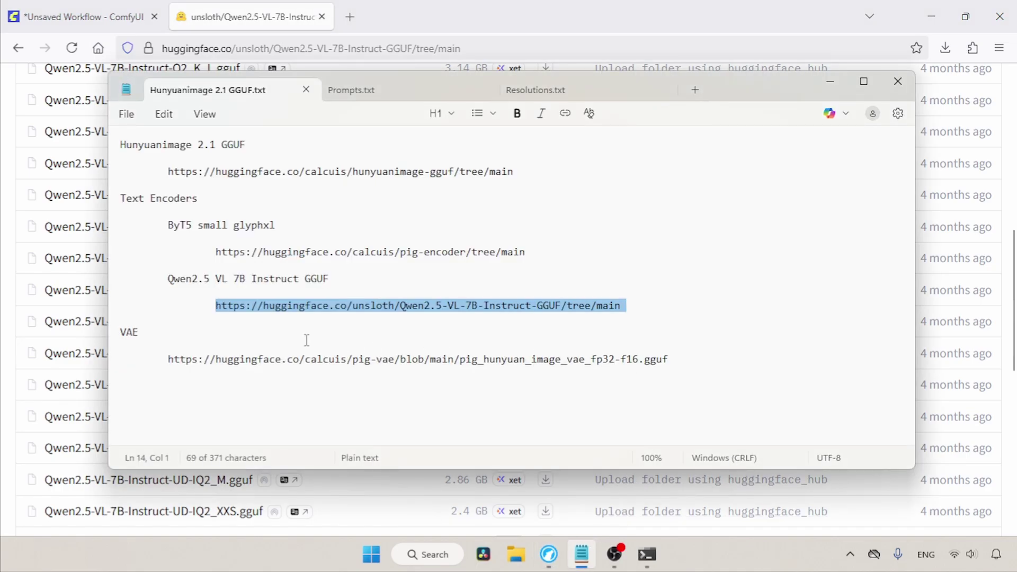
drag(168, 353, 681, 352)
key(ctrl+c)
Step: Open the 811 MB pig_hunyuan_image_vae_fp32-f16.gguf page, select its file name, and close the tab
click(609, 44)
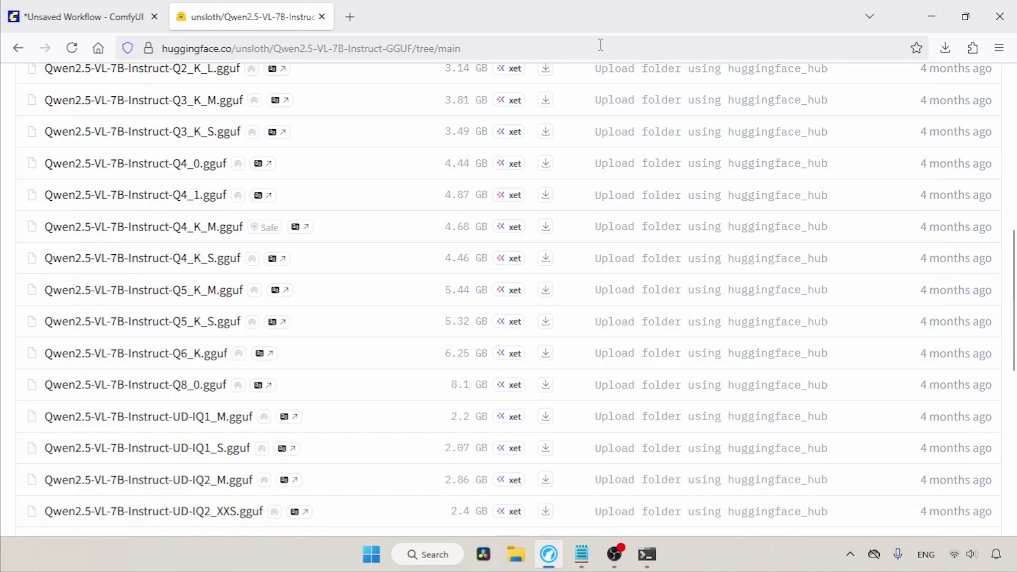
key(ctrl+v)
key(Return)
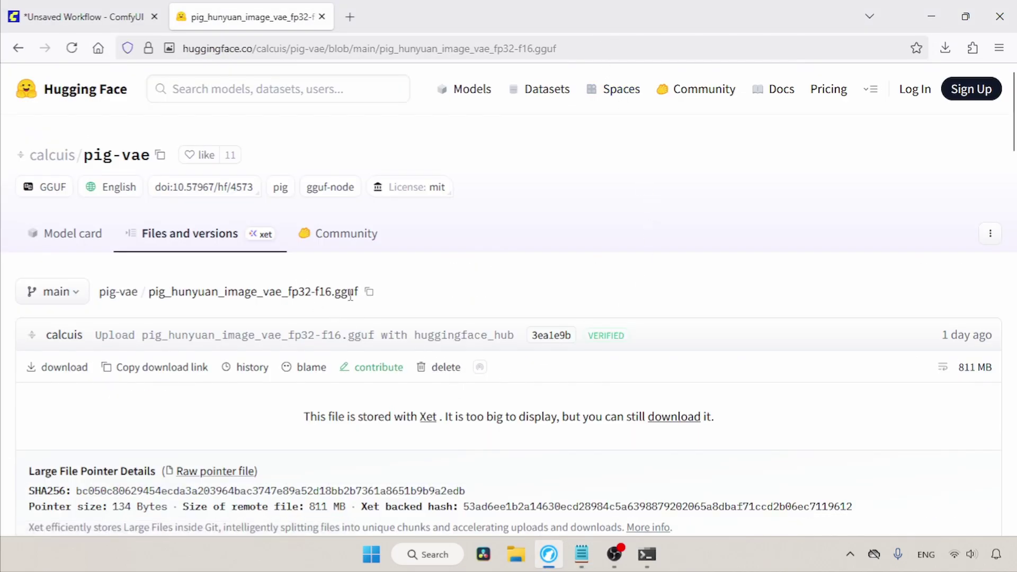
drag(360, 292, 150, 291)
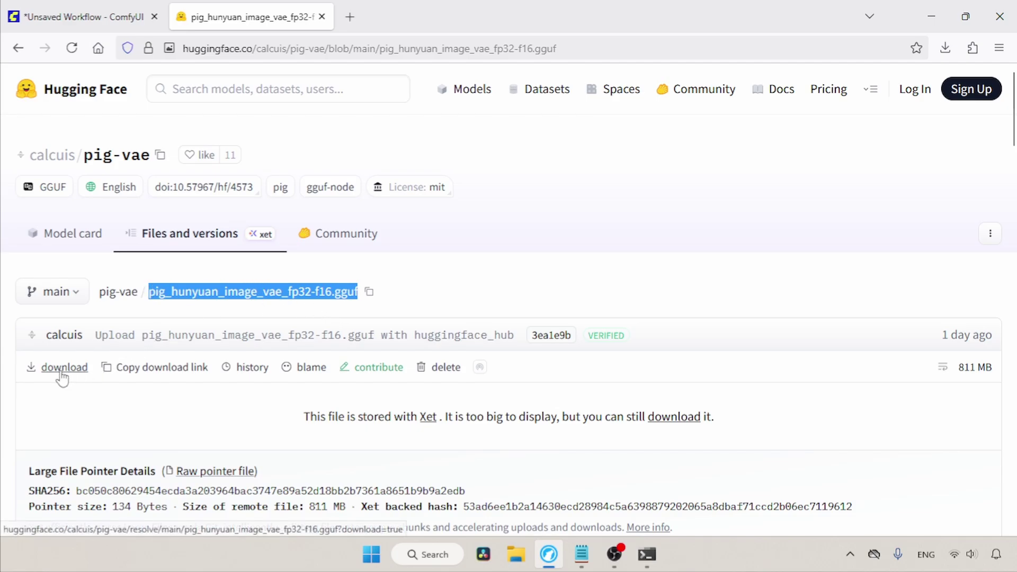
click(321, 17)
Step: Move hunyuanimage2.1-q4_k_s.gguf from Downloads into ComfyUI\models\diffusion_models, then go back to Downloads
click(516, 554)
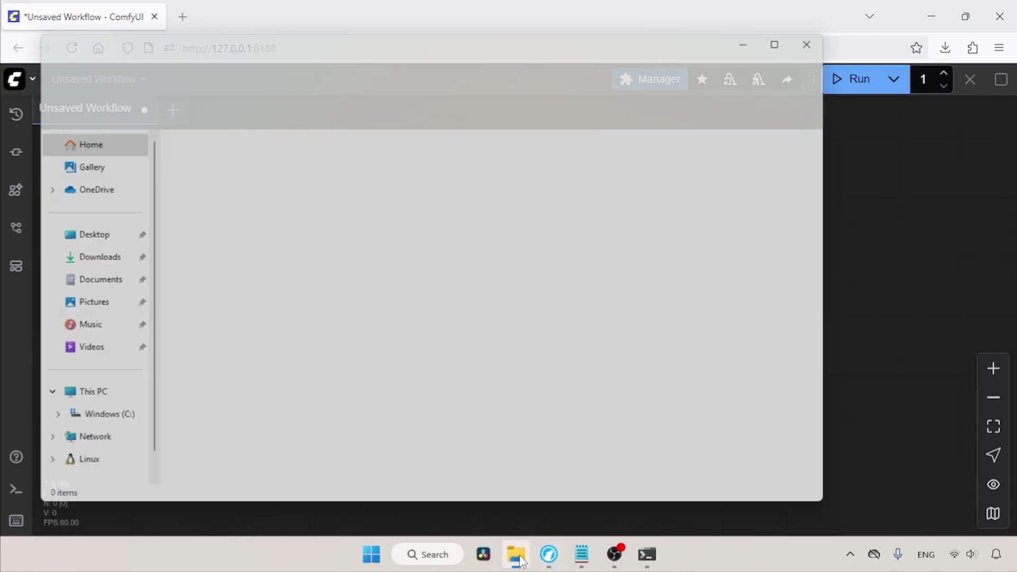
click(99, 263)
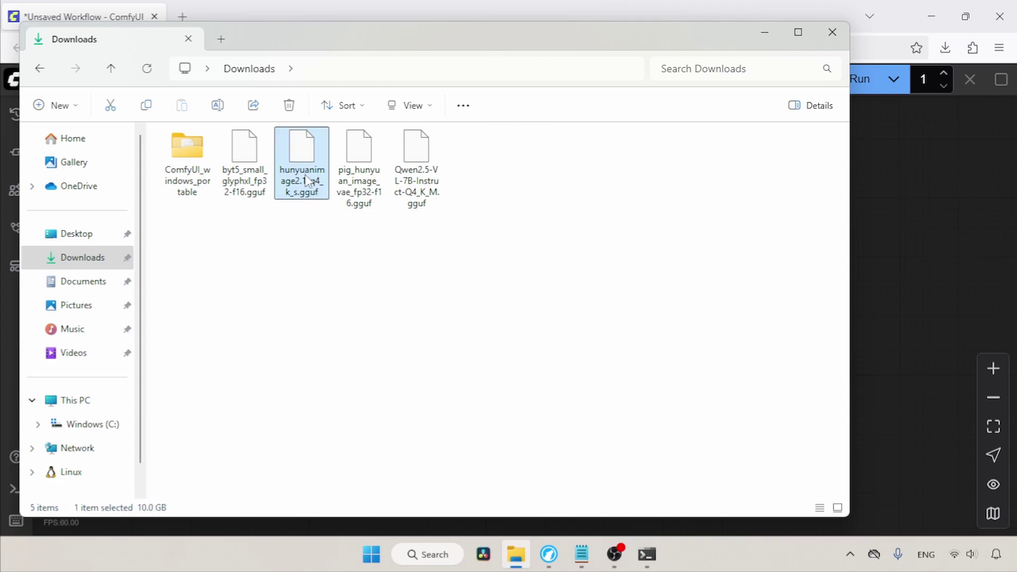
click(309, 182)
key(ctrl+x)
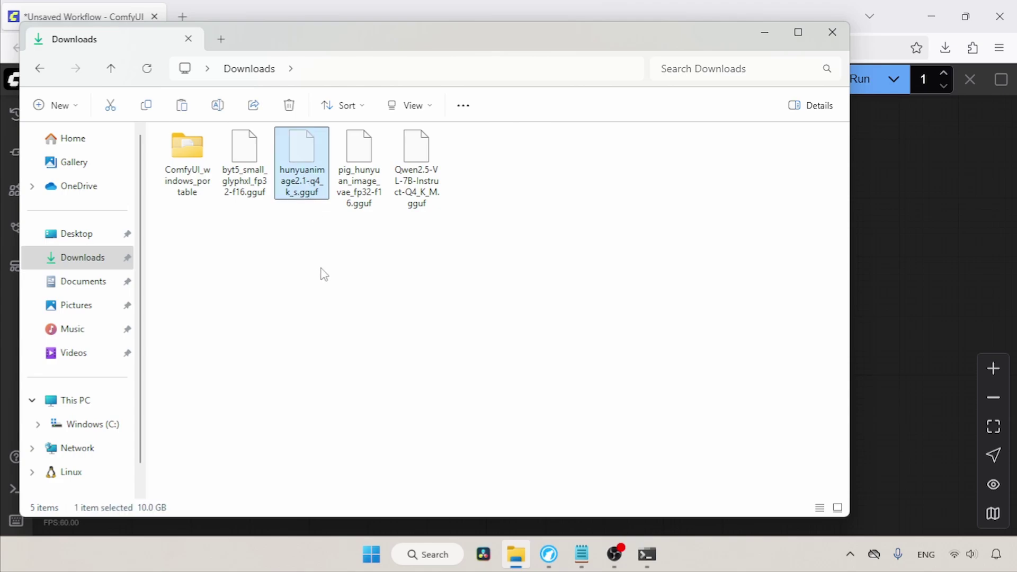
double_click(186, 164)
double_click(287, 163)
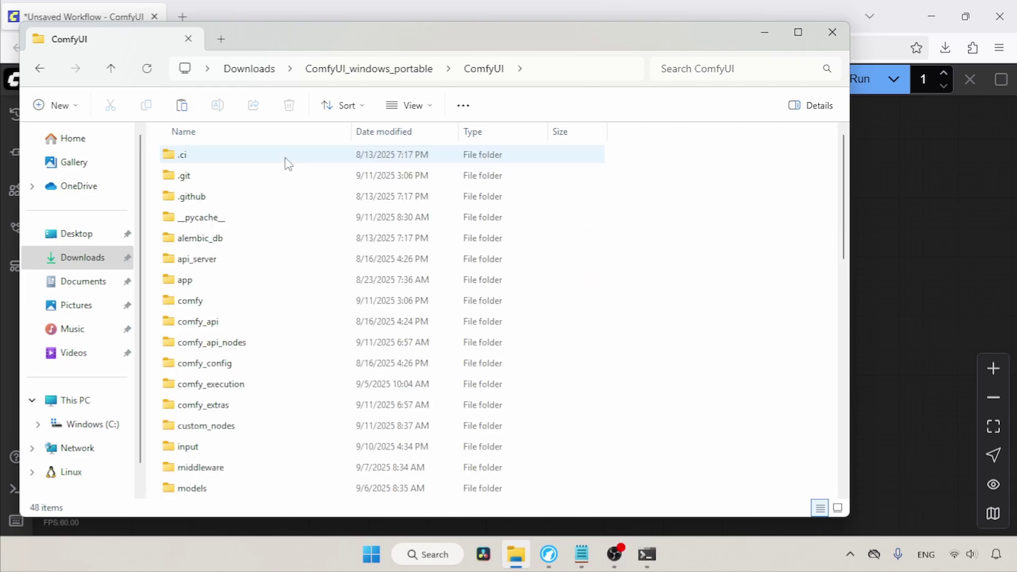
double_click(374, 487)
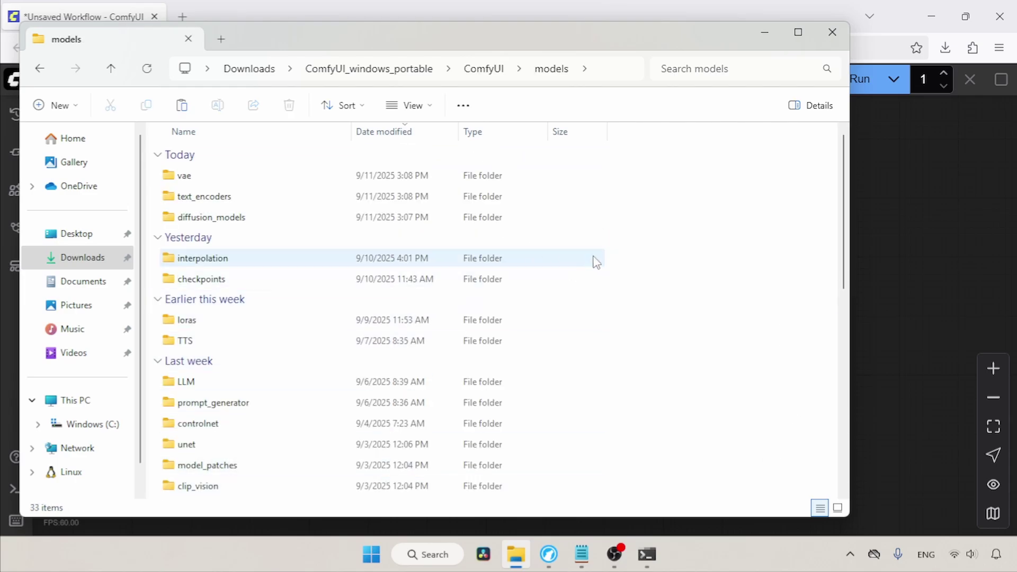
click(257, 219)
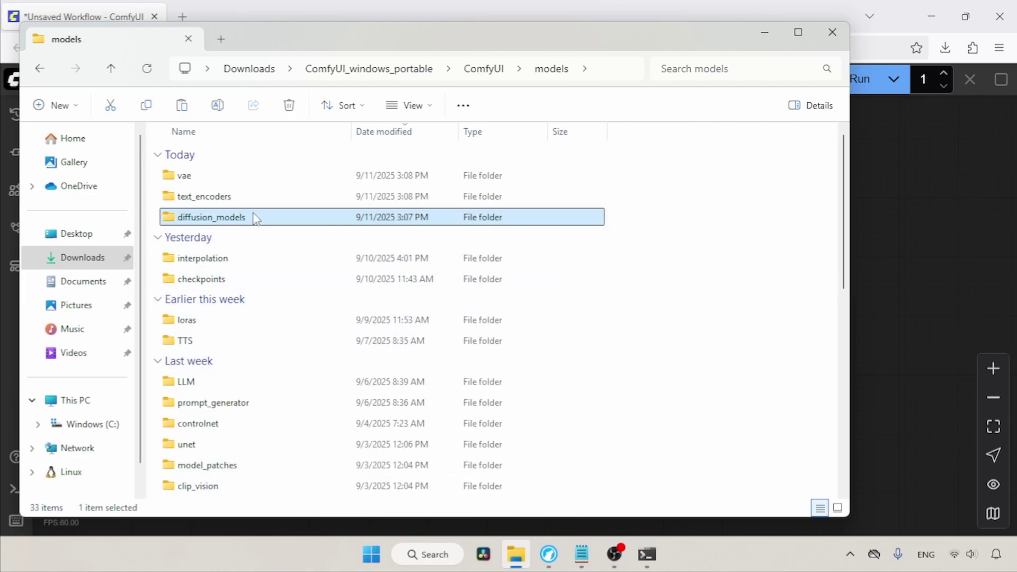
double_click(255, 217)
key(ctrl+v)
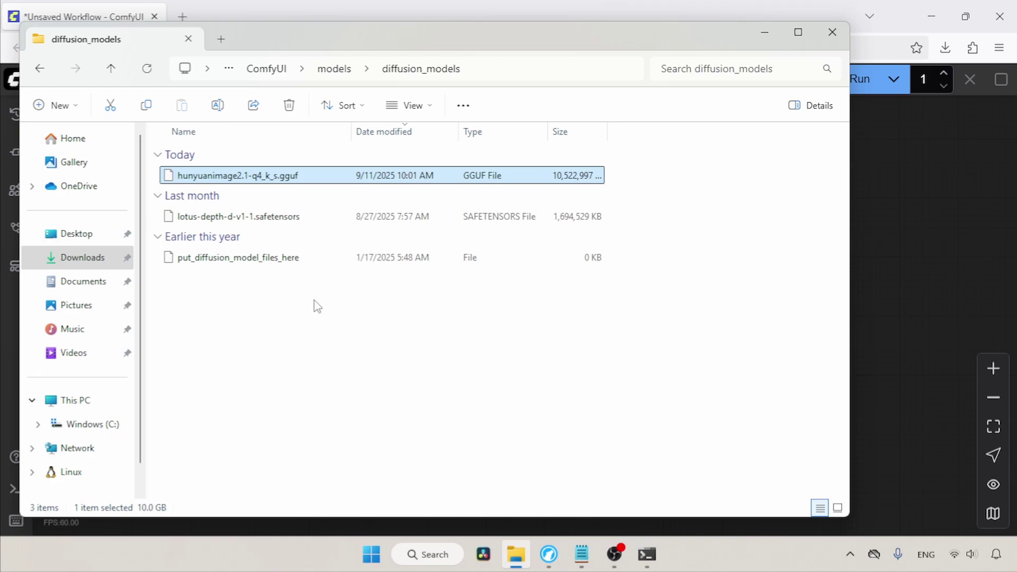
click(64, 257)
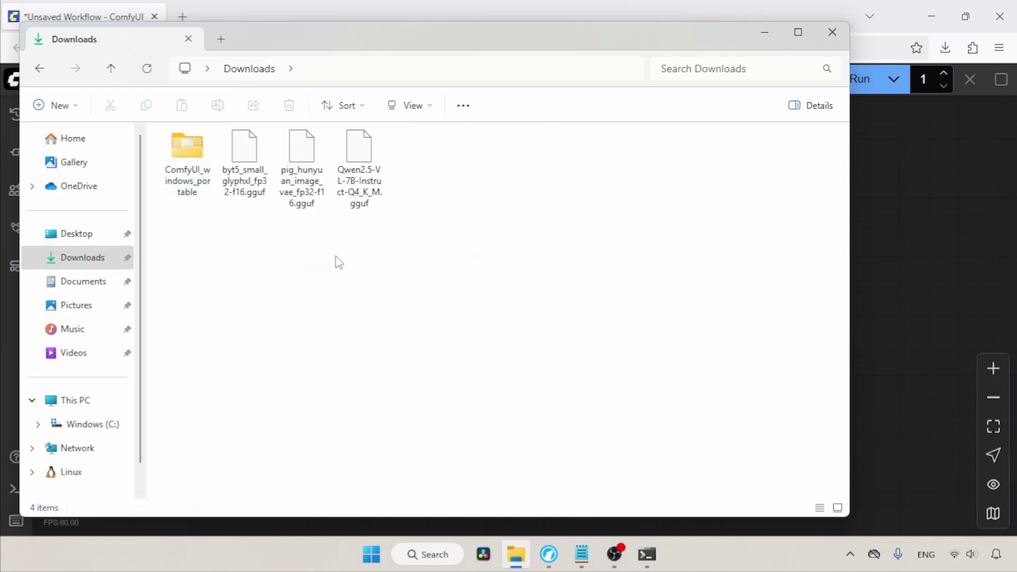
Step: Put the byt5_small_glyphxl and Qwen2.5-VL GGUF files into ComfyUI\models\text_encoders
click(248, 177)
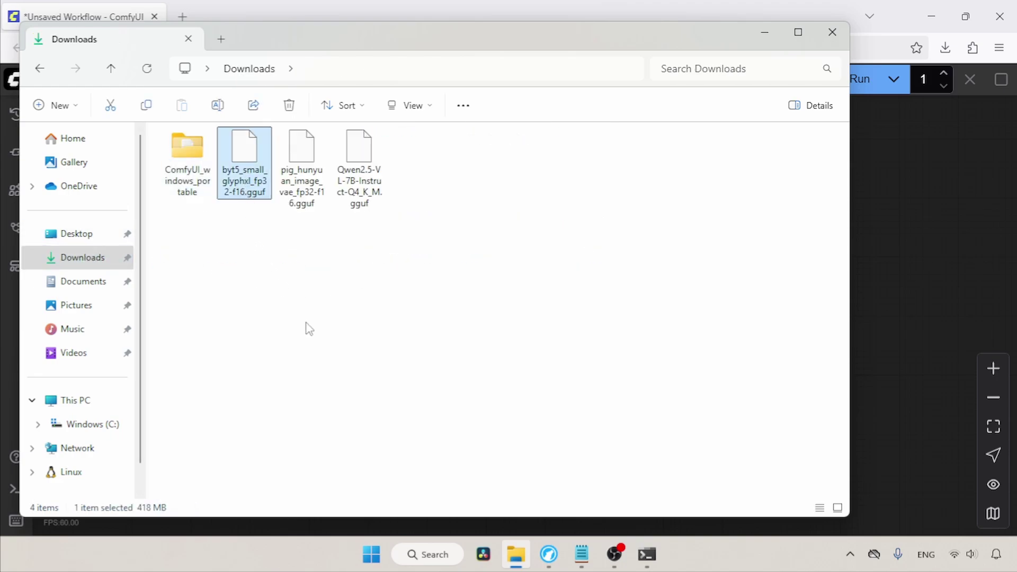
ctrl+click(360, 170)
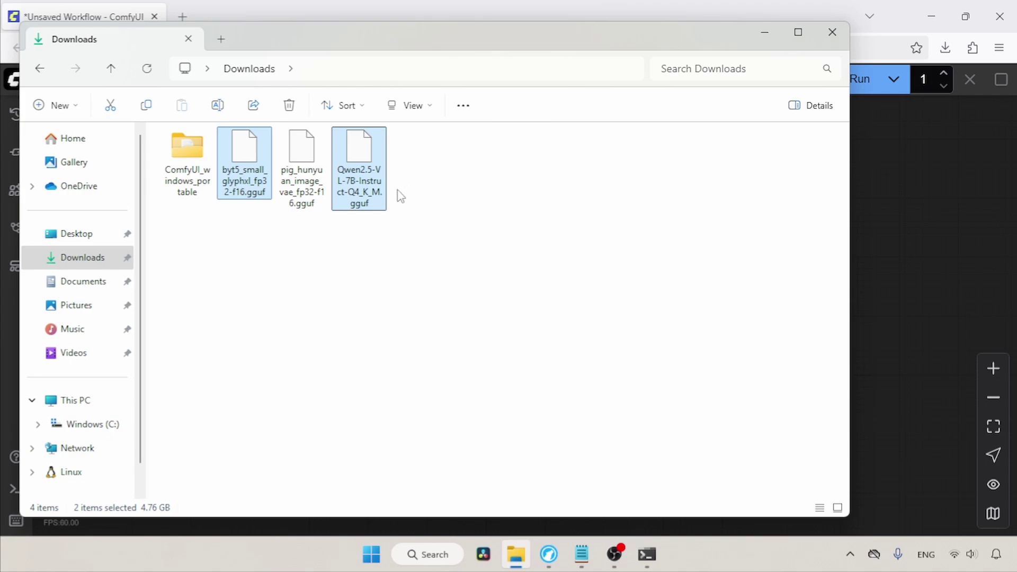
double_click(188, 159)
double_click(243, 154)
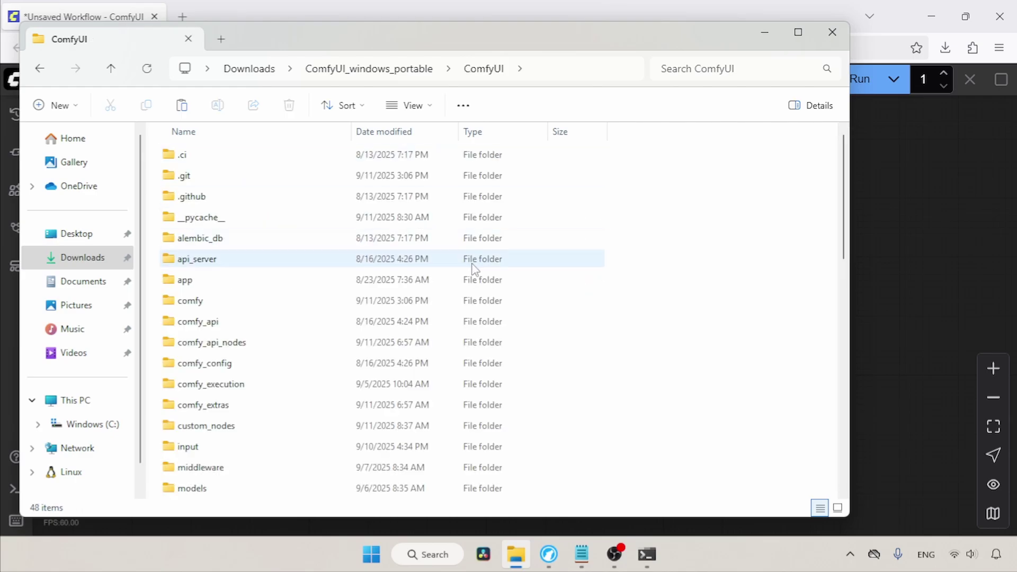
double_click(313, 489)
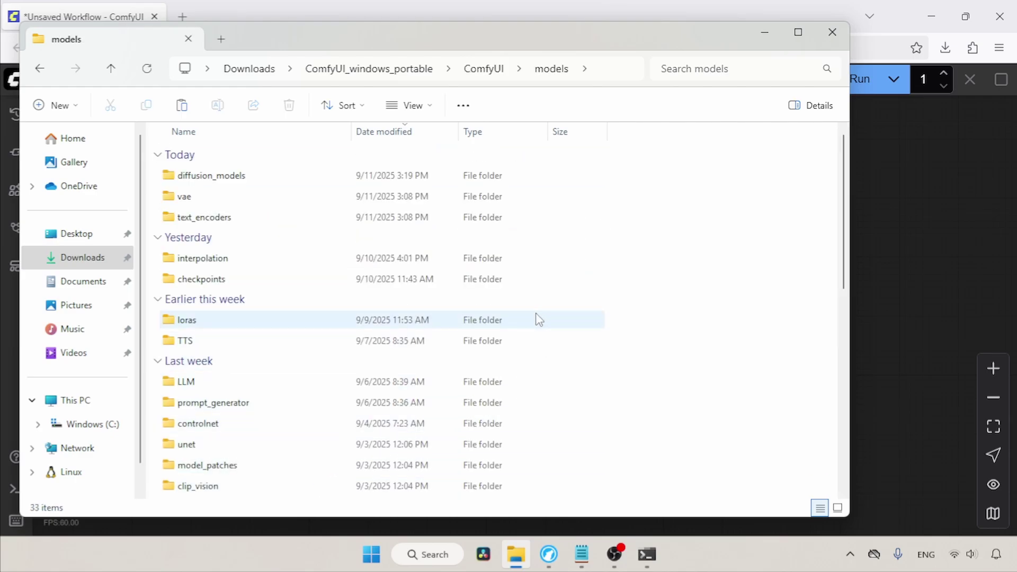
double_click(400, 224)
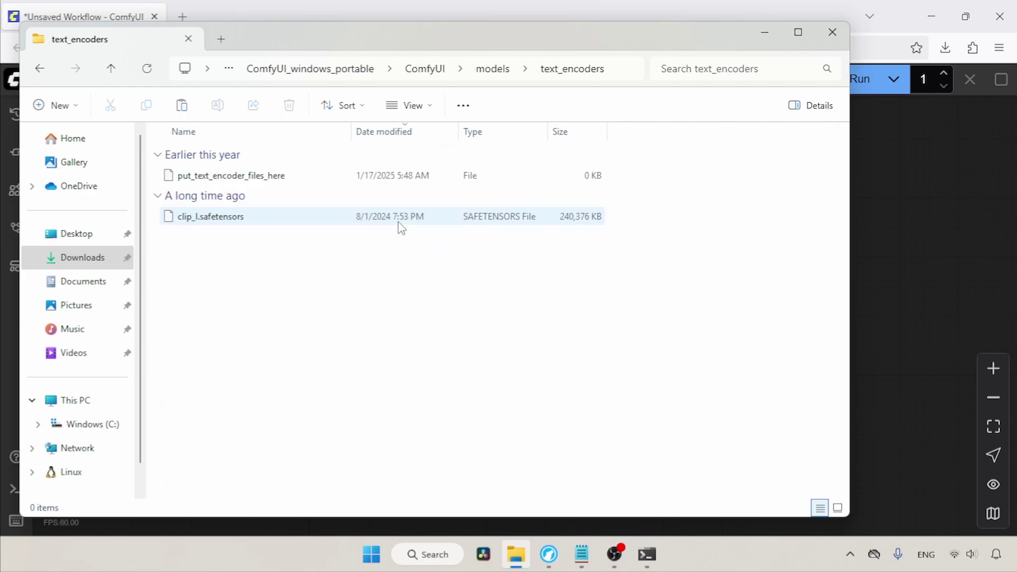
key(ctrl+v)
click(545, 324)
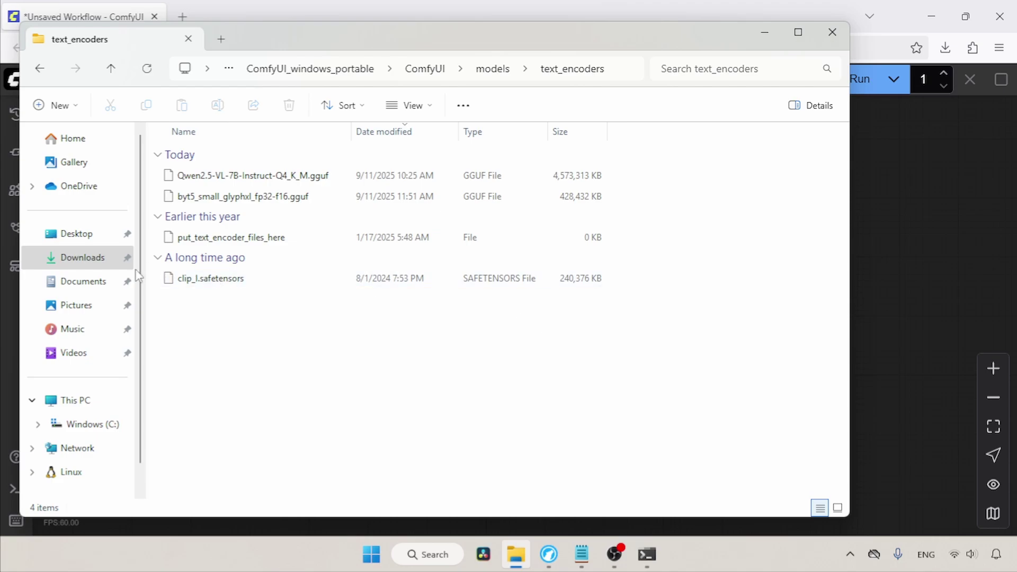
Step: Copy pig_hunyuan_image_vae_fp32-f16.gguf into ComfyUI\models\vae and close File Explorer
click(82, 259)
click(260, 171)
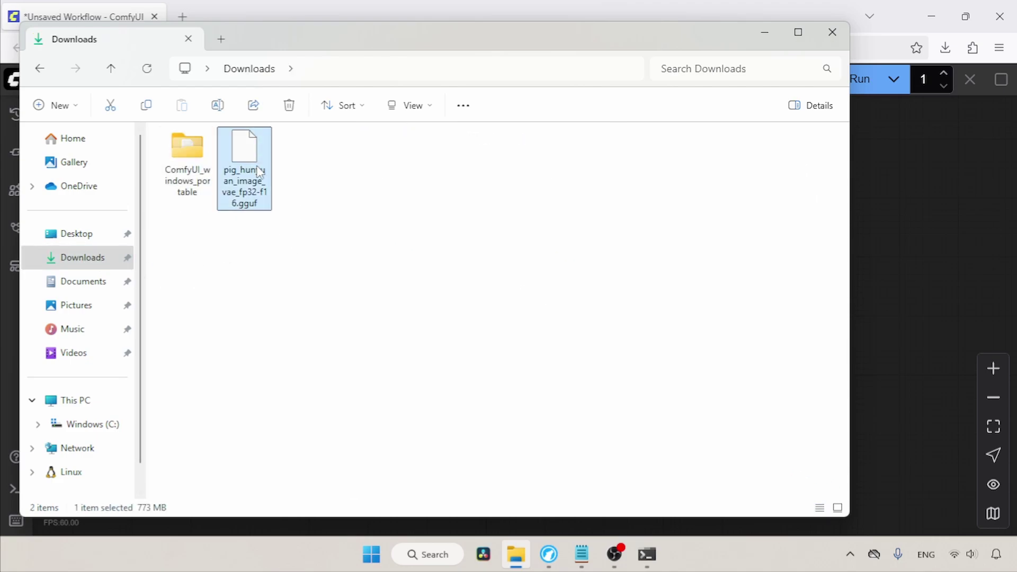
key(ctrl+c)
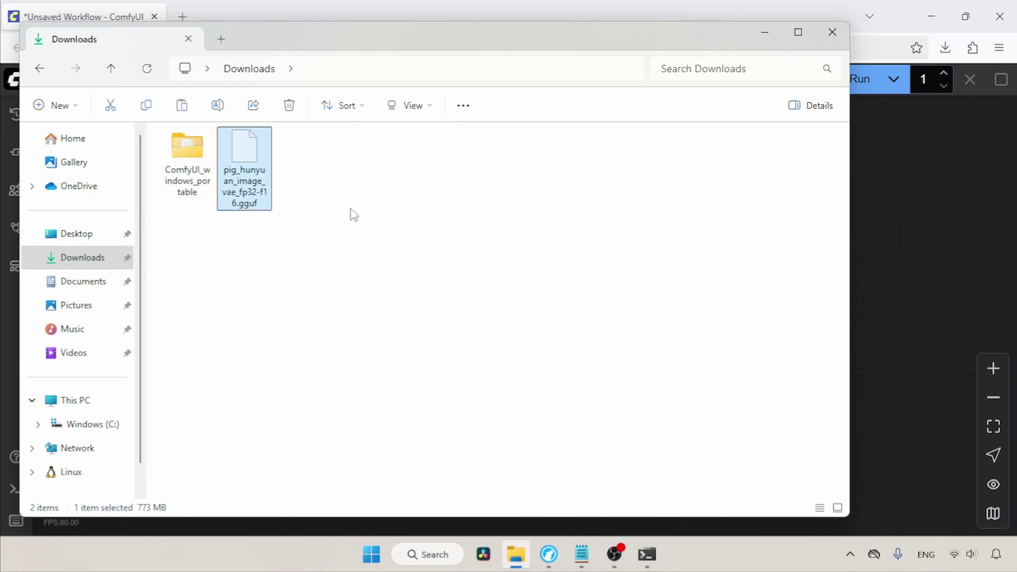
double_click(187, 159)
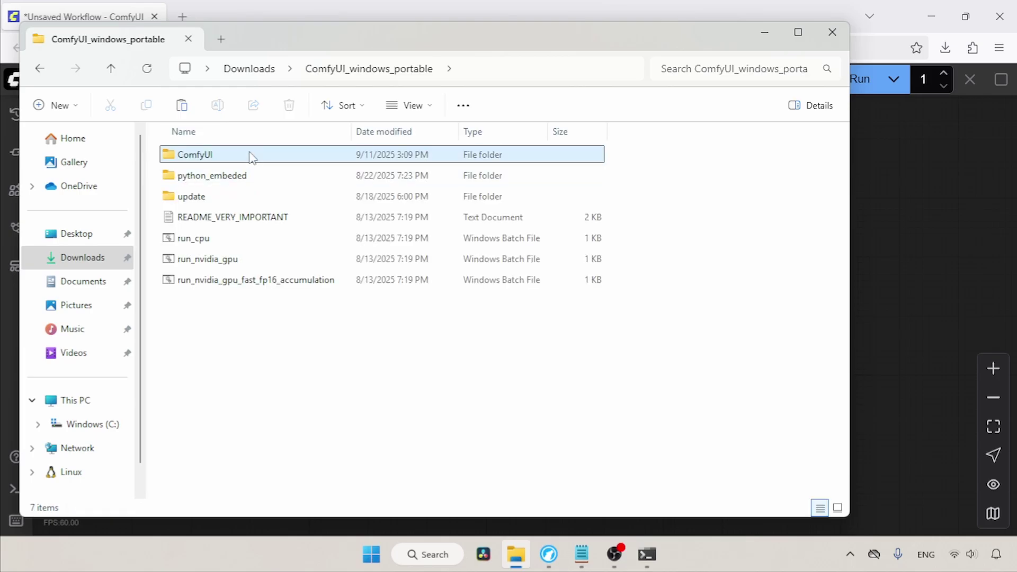
double_click(250, 154)
text(mo)
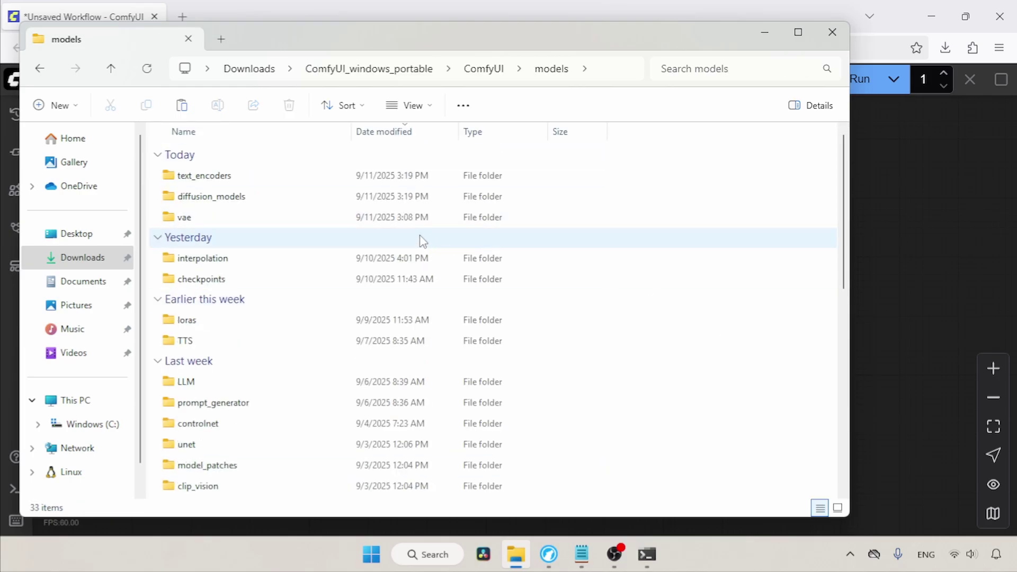
double_click(400, 219)
key(ctrl+v)
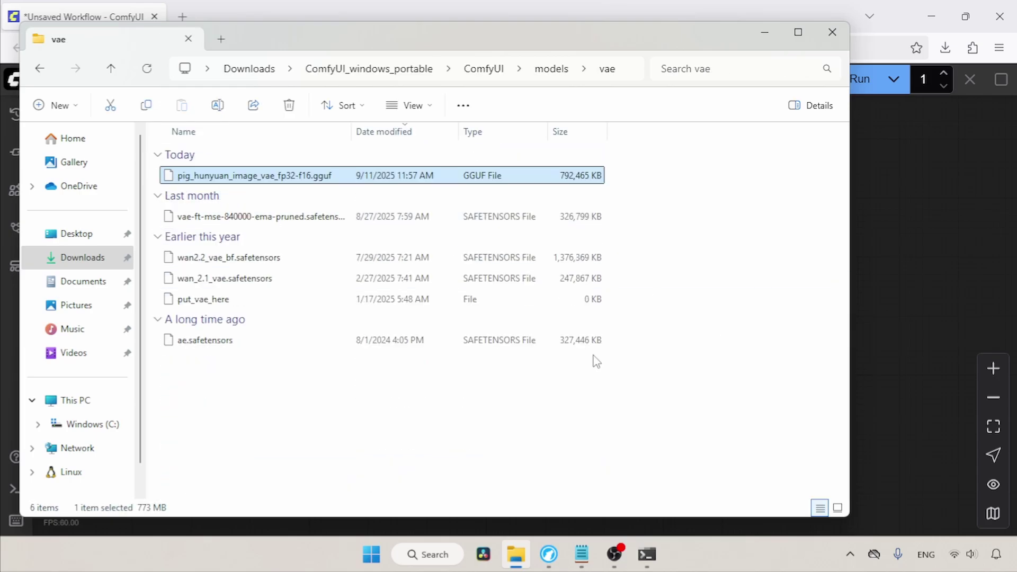
click(573, 377)
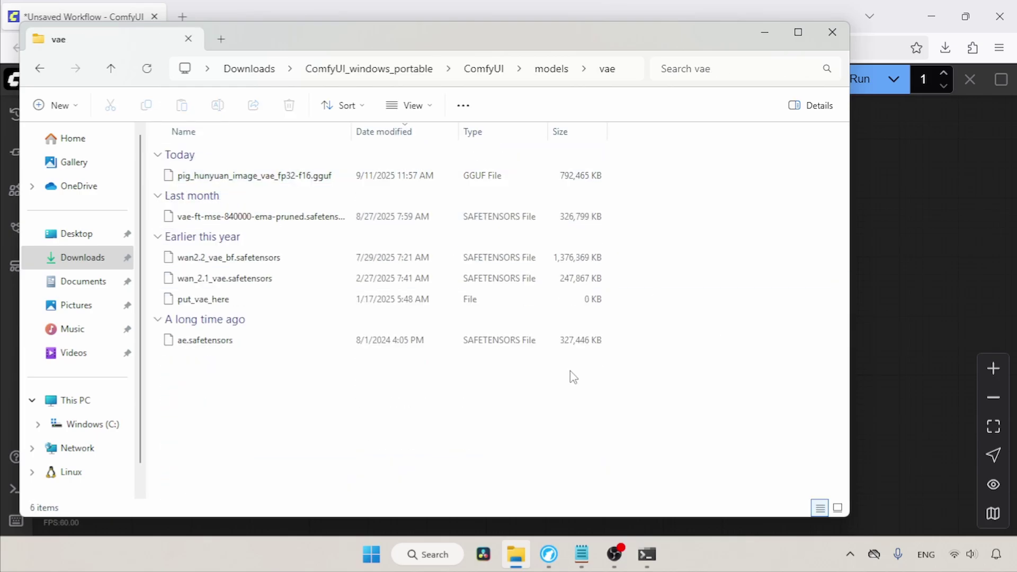
click(831, 33)
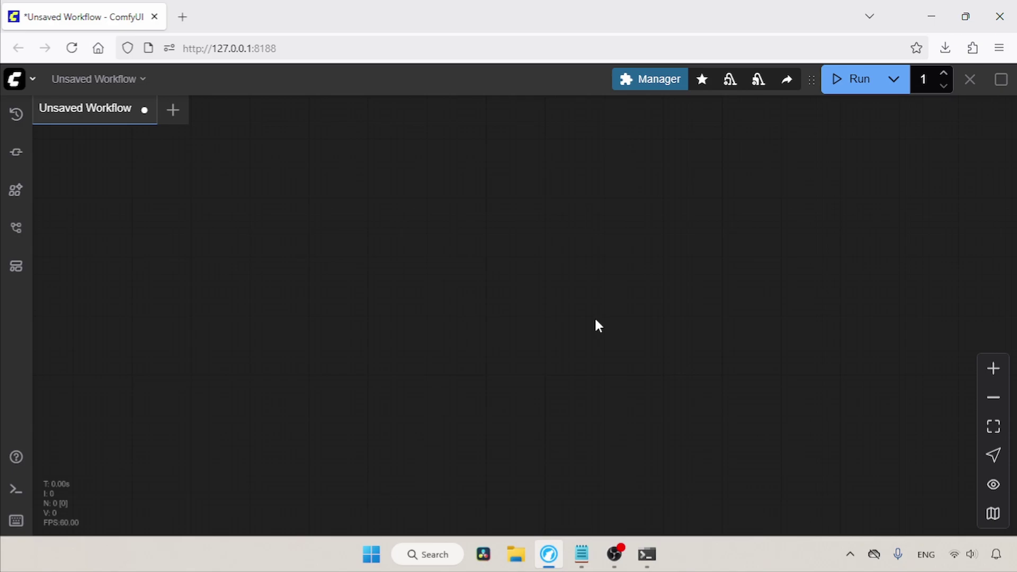
Step: Add a GGUF Loader node set to hunyuanimage2.1-q4_k_s.gguf on the left of the canvas
double_click(466, 200)
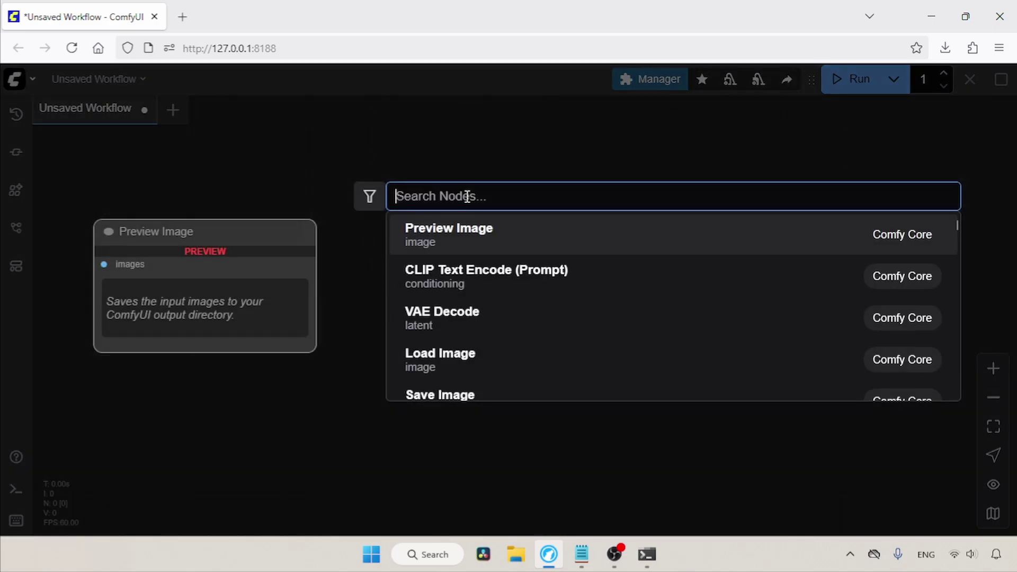
text(gguf loader)
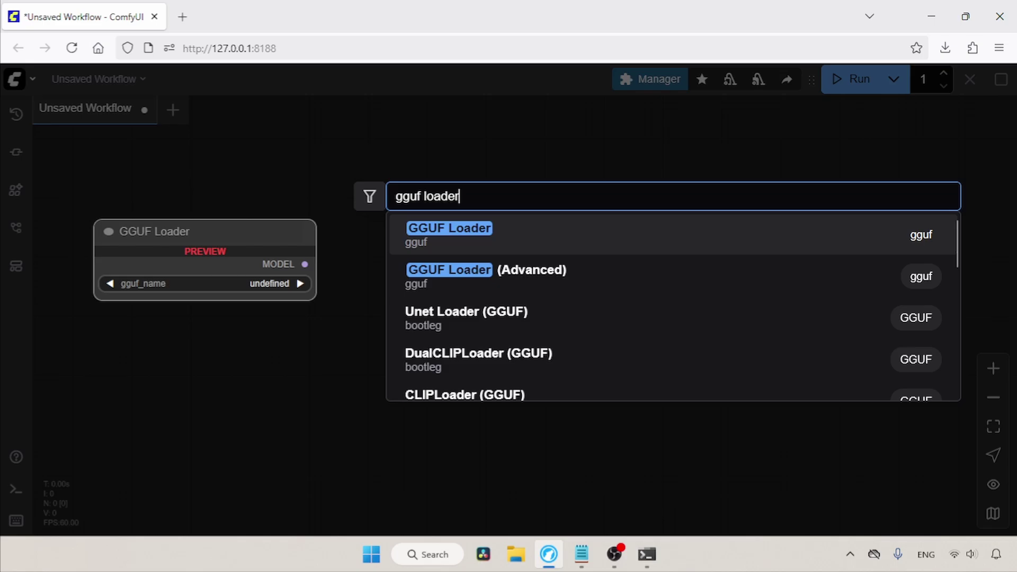
click(512, 234)
drag(556, 205, 387, 193)
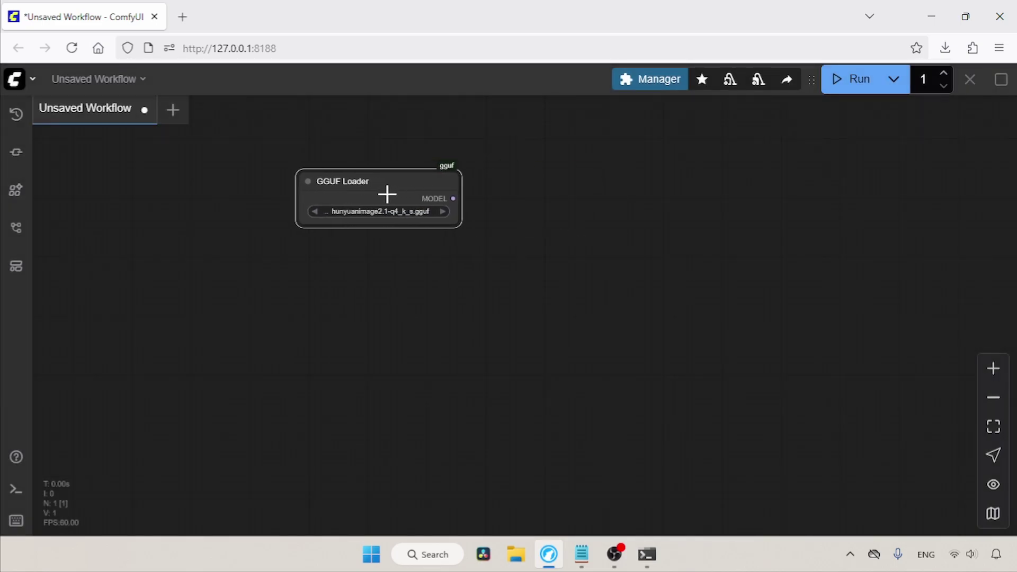
click(990, 377)
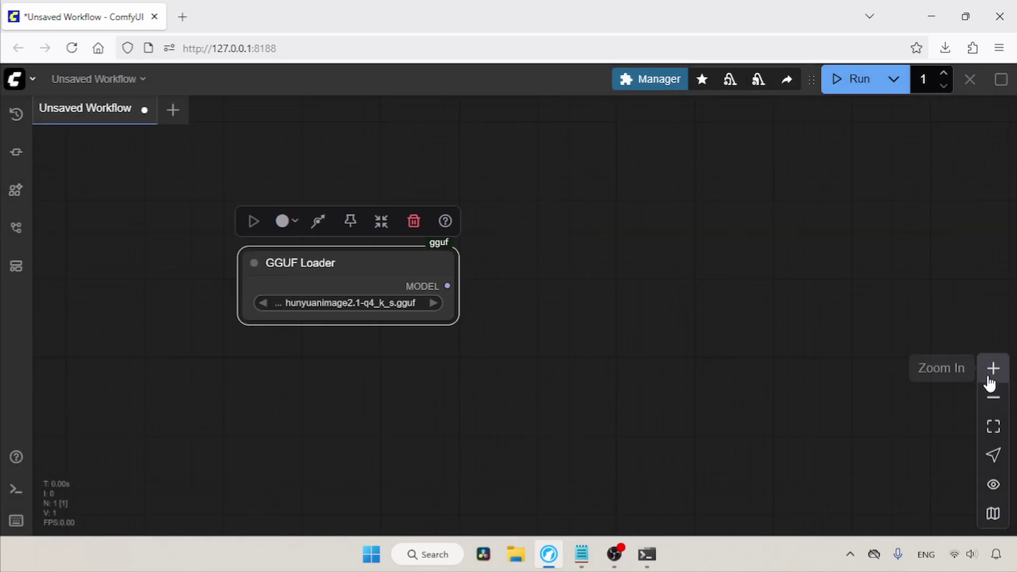
scroll(494, 261, down, 3)
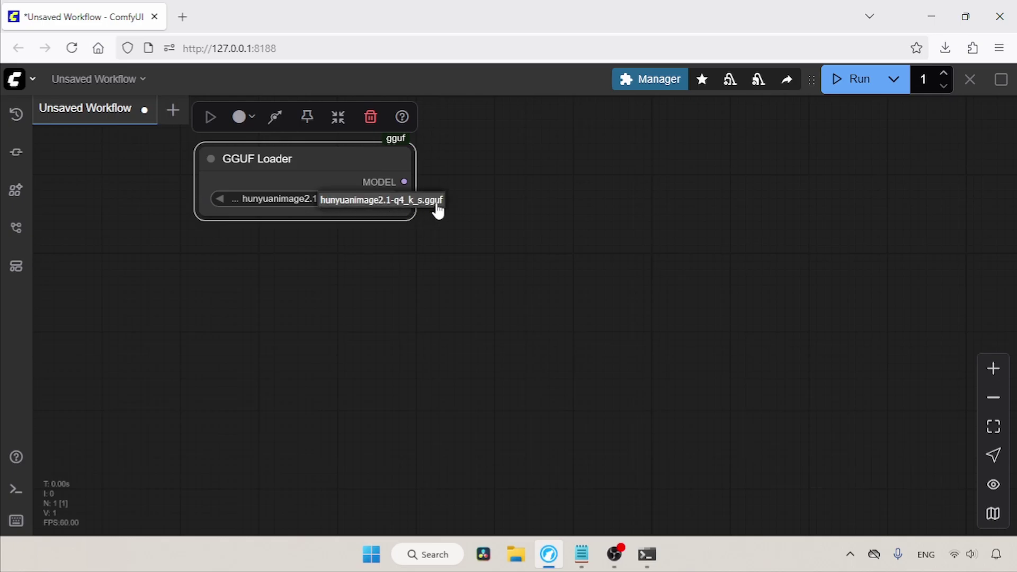
click(607, 286)
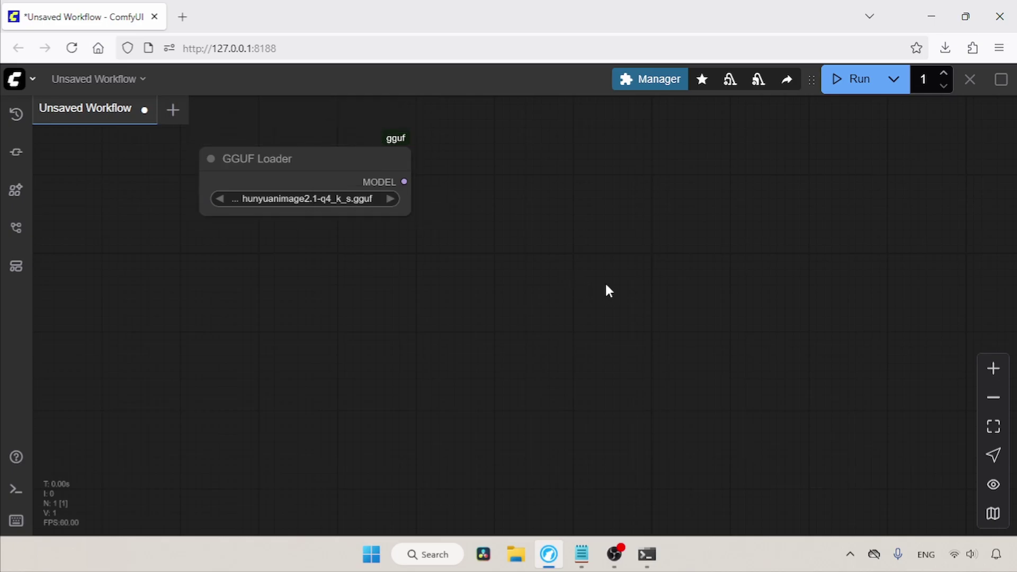
Step: Add a GGUF DualCLIP Loader with Qwen2.5-VL-7B-Instruct-Q4_K_M, byt5_small_glyphxl_fp32-f16, and type hunyuan_image
double_click(638, 263)
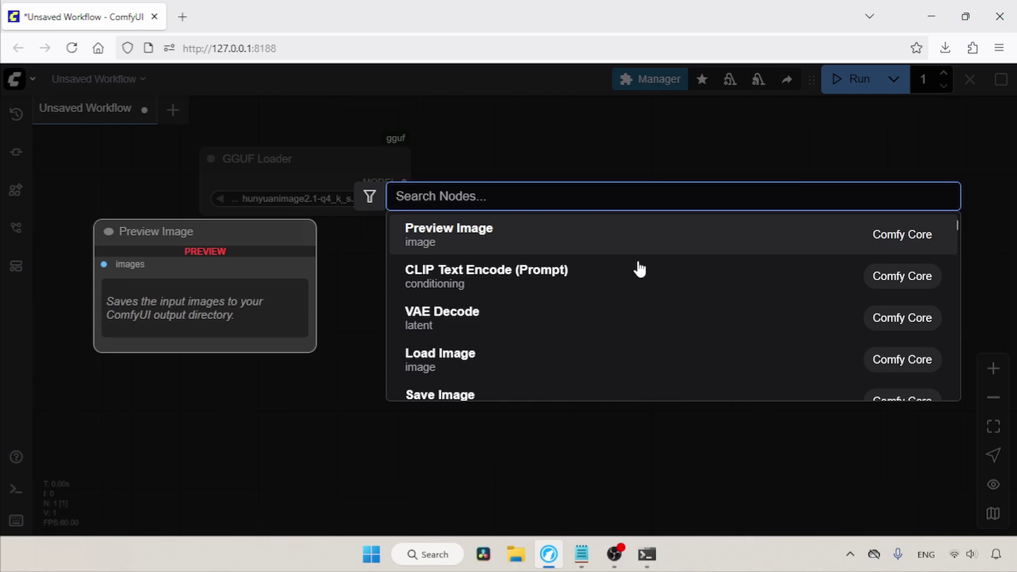
text(gguf dual)
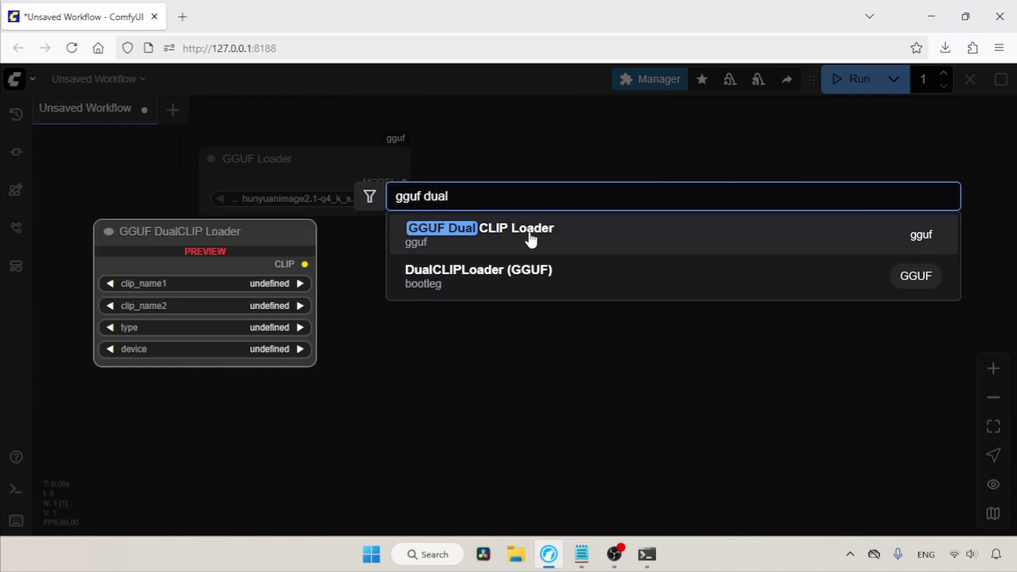
click(562, 239)
drag(785, 249, 347, 247)
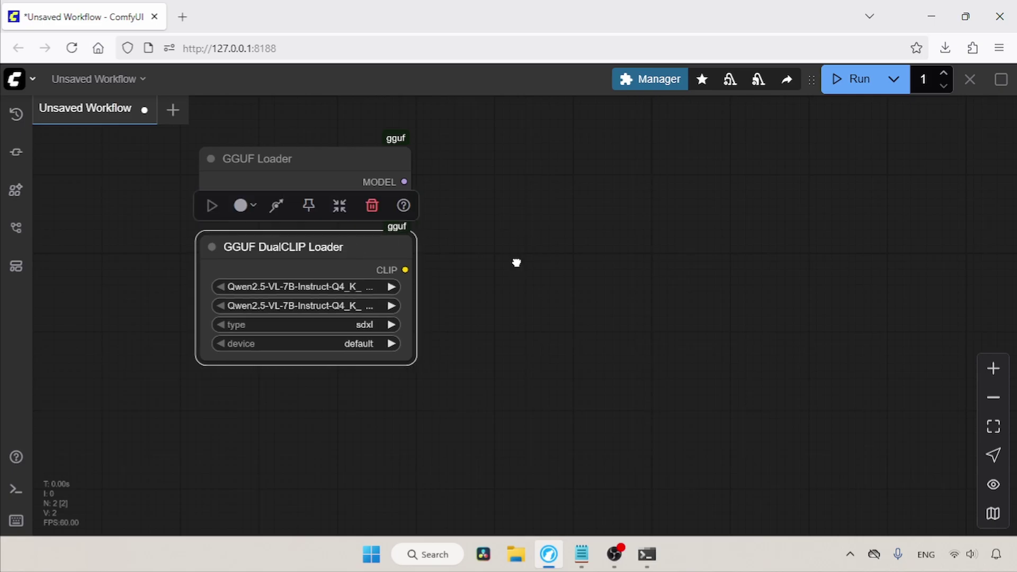
click(345, 286)
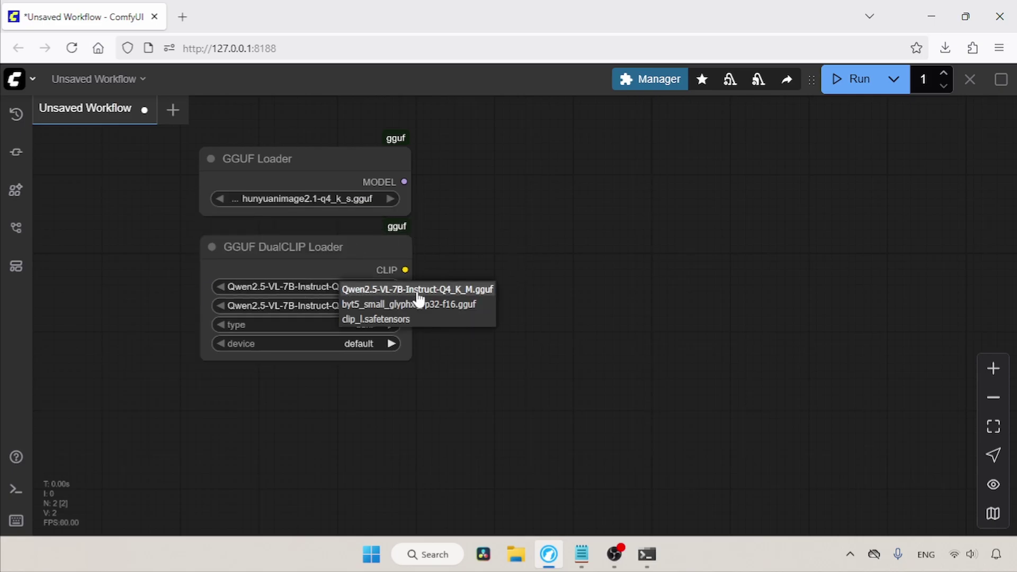
click(456, 291)
click(313, 305)
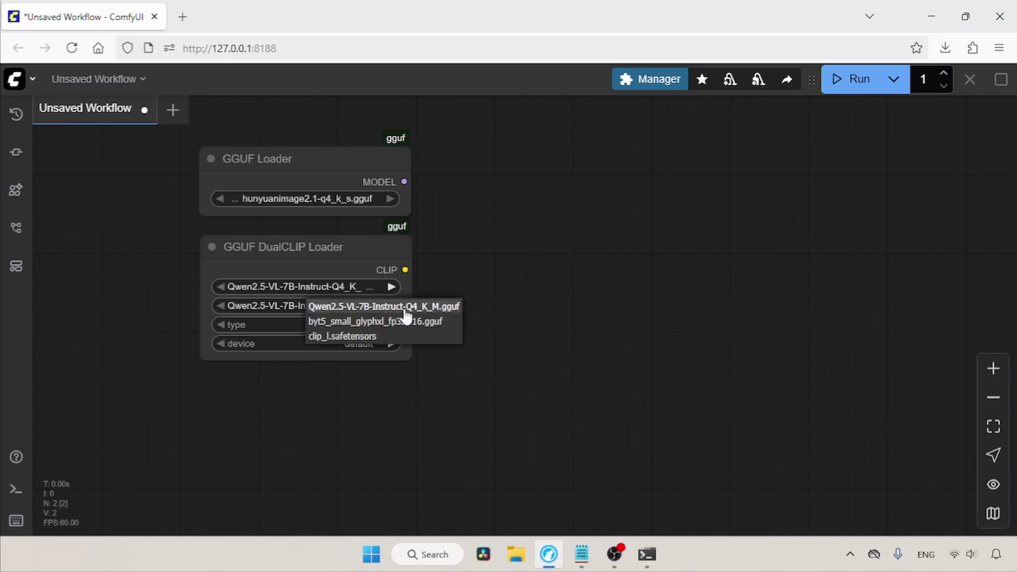
click(440, 328)
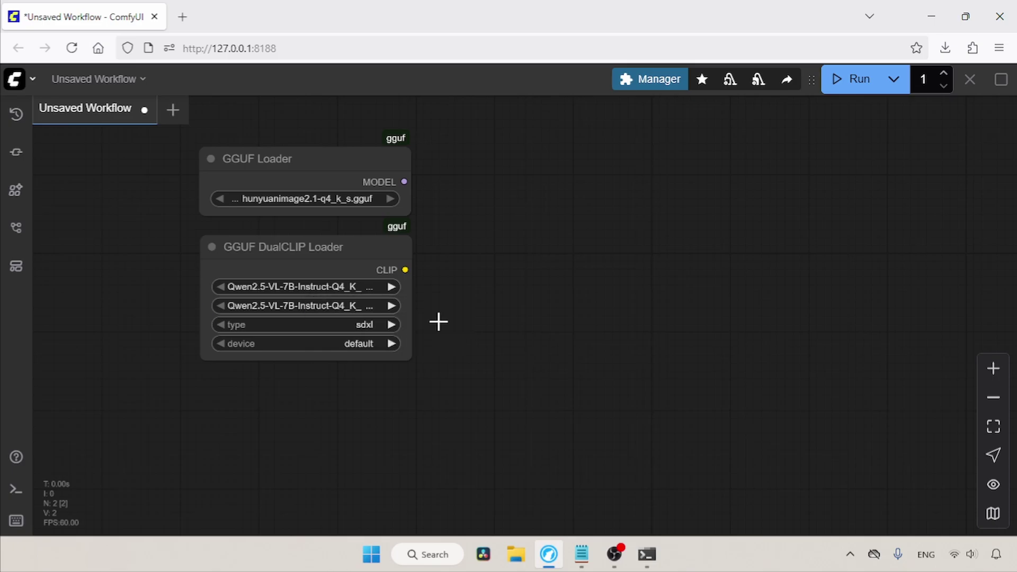
click(309, 325)
click(377, 423)
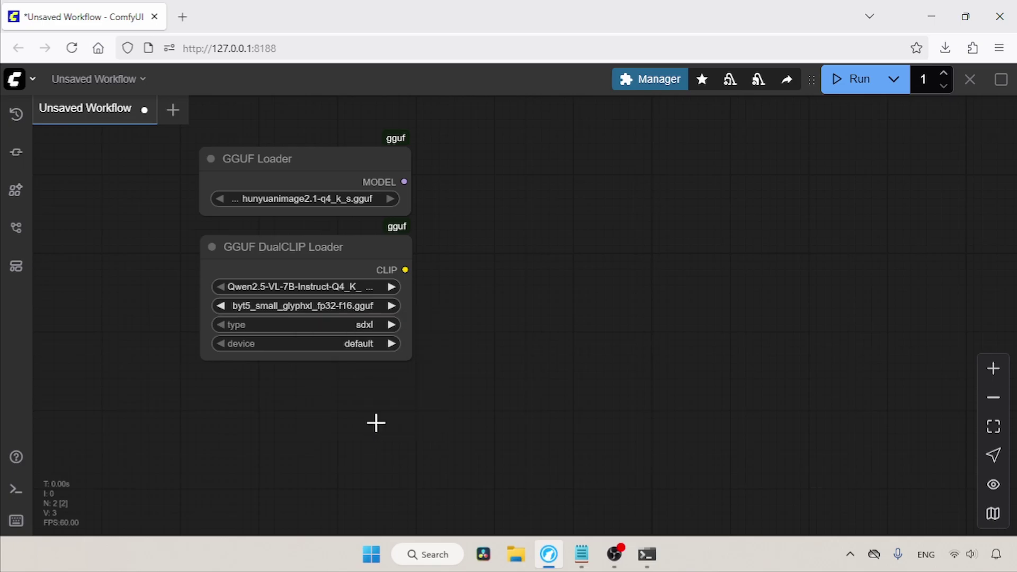
drag(536, 423, 521, 379)
Step: Place a GGUF VAE Loader using pig_hunyuan_image_vae_fp32-f16.gguf below the DualCLIP Loader
double_click(560, 291)
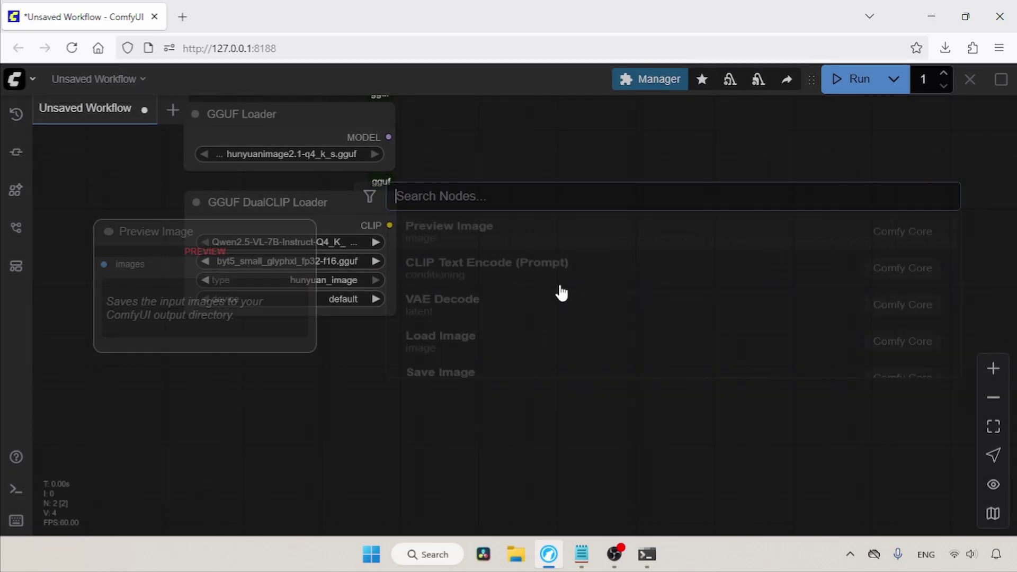
text(g)
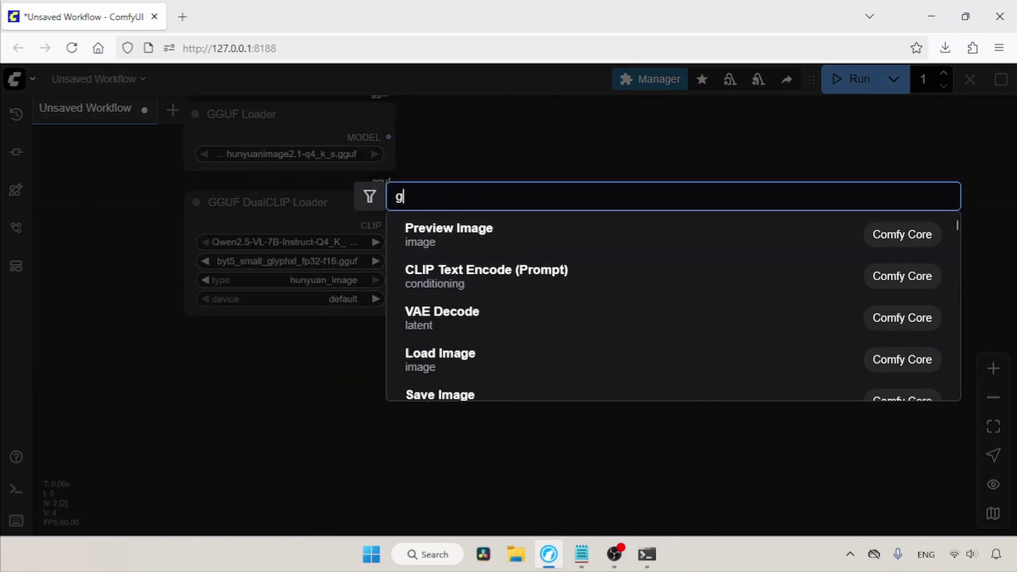
text(guf vae load)
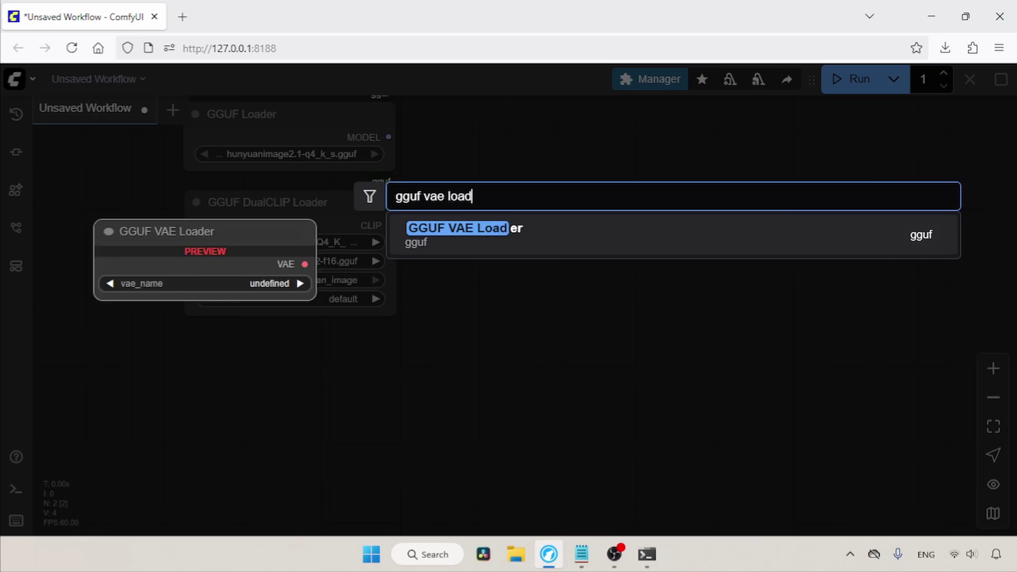
click(518, 238)
drag(518, 249, 314, 344)
click(279, 379)
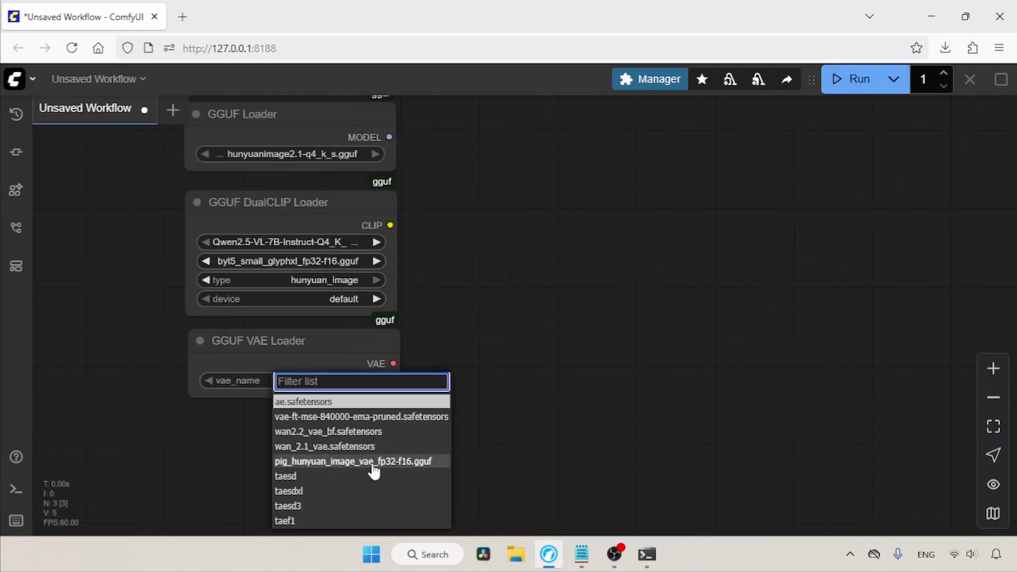
click(396, 465)
drag(538, 300, 406, 341)
drag(532, 338, 486, 335)
drag(808, 408, 776, 407)
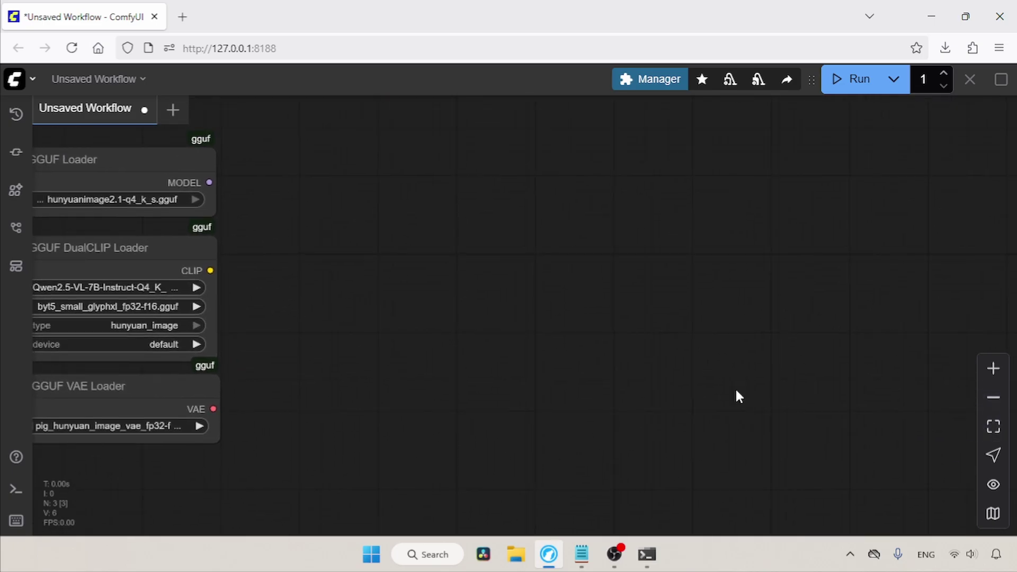
Step: Add a ModelSamplingSD3 node beside the loader nodes and set its shift to 5
double_click(493, 178)
text(modelsampl)
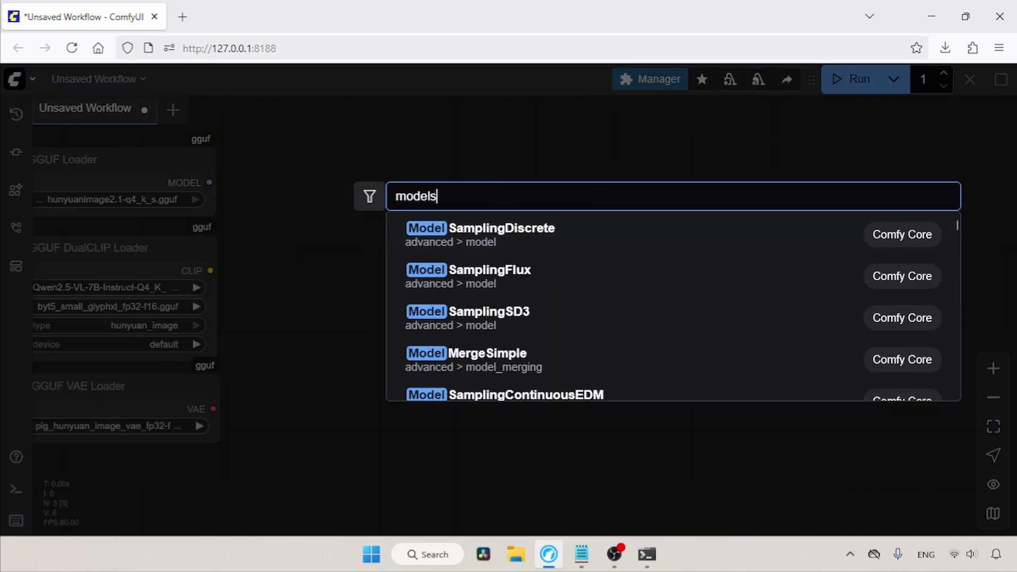
click(488, 322)
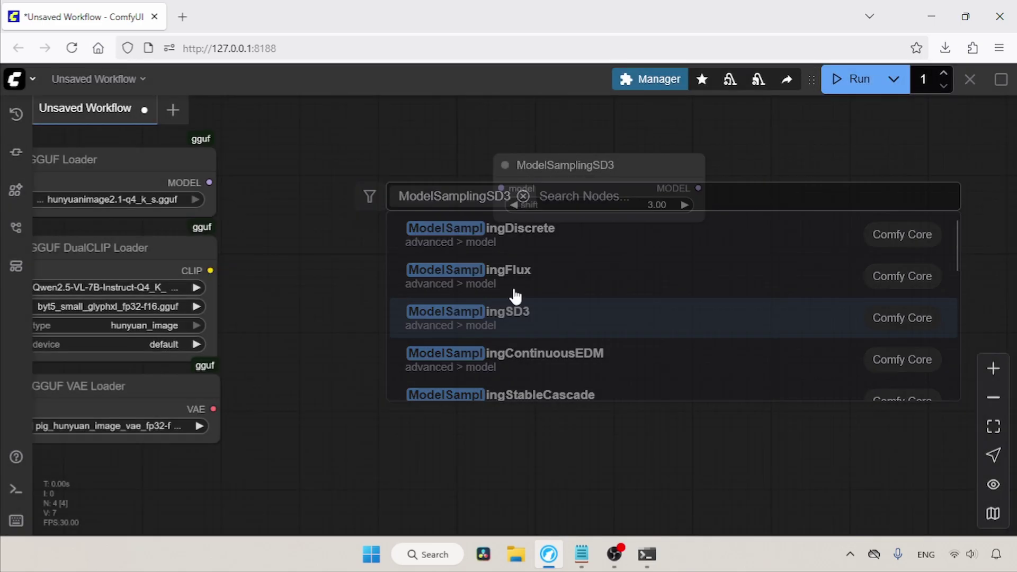
drag(549, 157, 472, 154)
drag(565, 273, 590, 275)
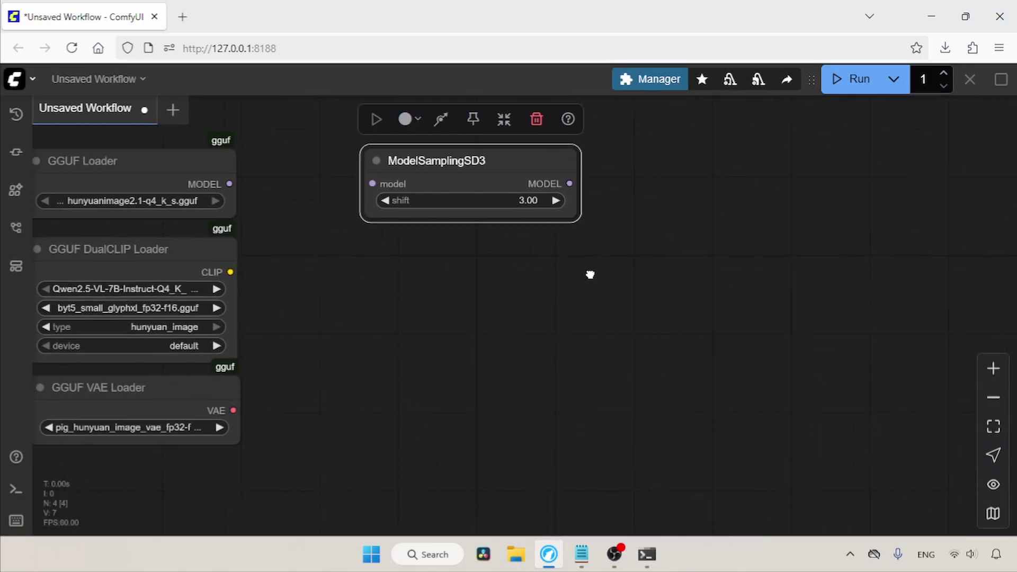
click(505, 199)
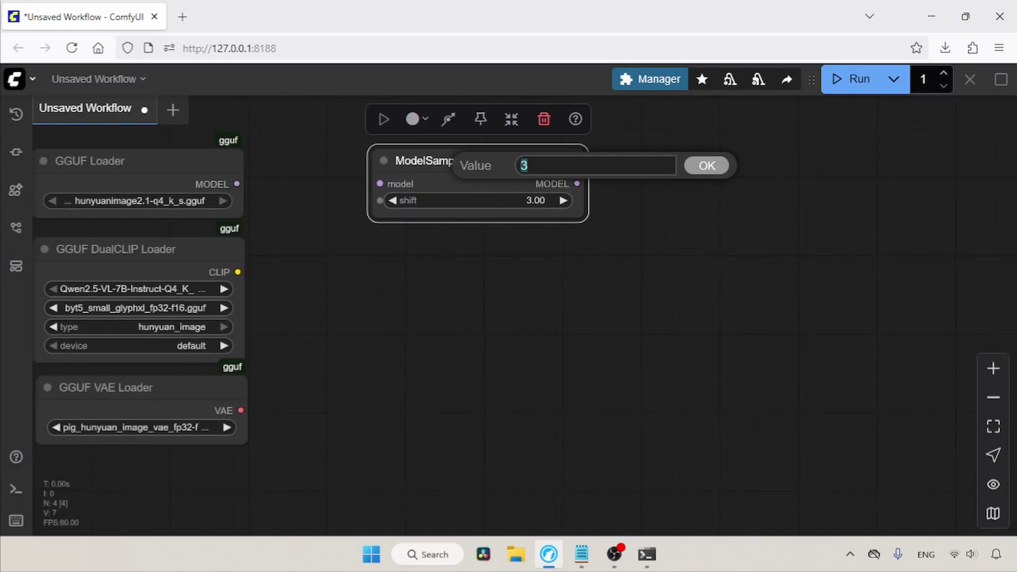
text(5)
key(Return)
Step: Connect the GGUF Loader's MODEL output to ModelSamplingSD3's model input
scroll(328, 248, left, 1)
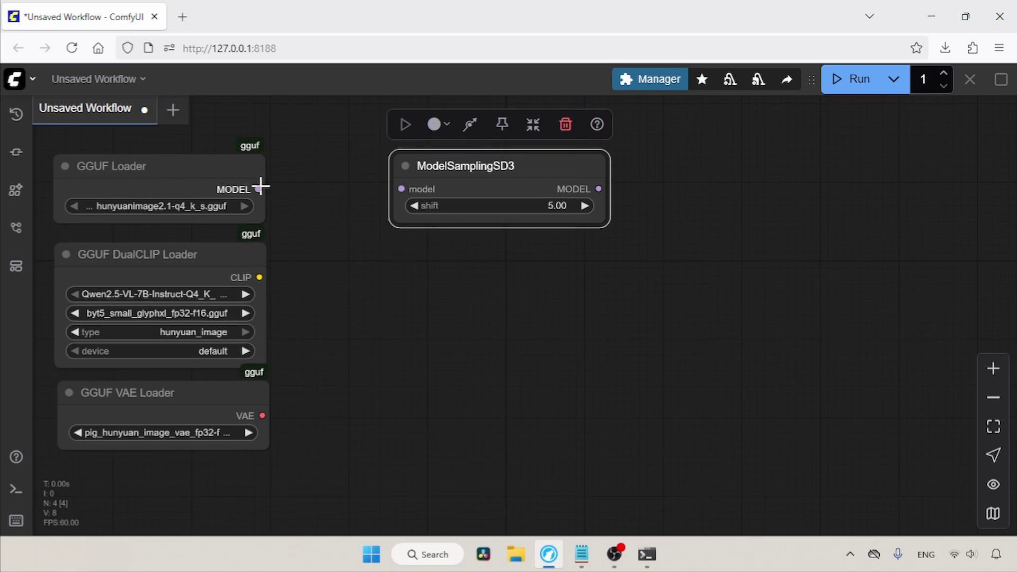
drag(258, 189, 285, 193)
drag(353, 182, 408, 189)
scroll(795, 217, right, 5)
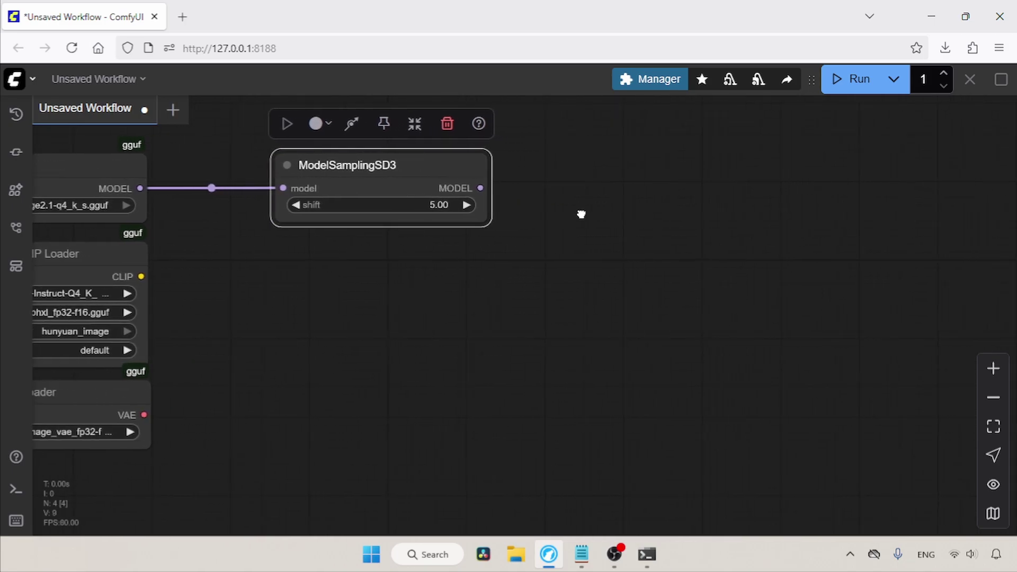
Step: Add a KSampler node and feed it ModelSamplingSD3's MODEL output
double_click(622, 244)
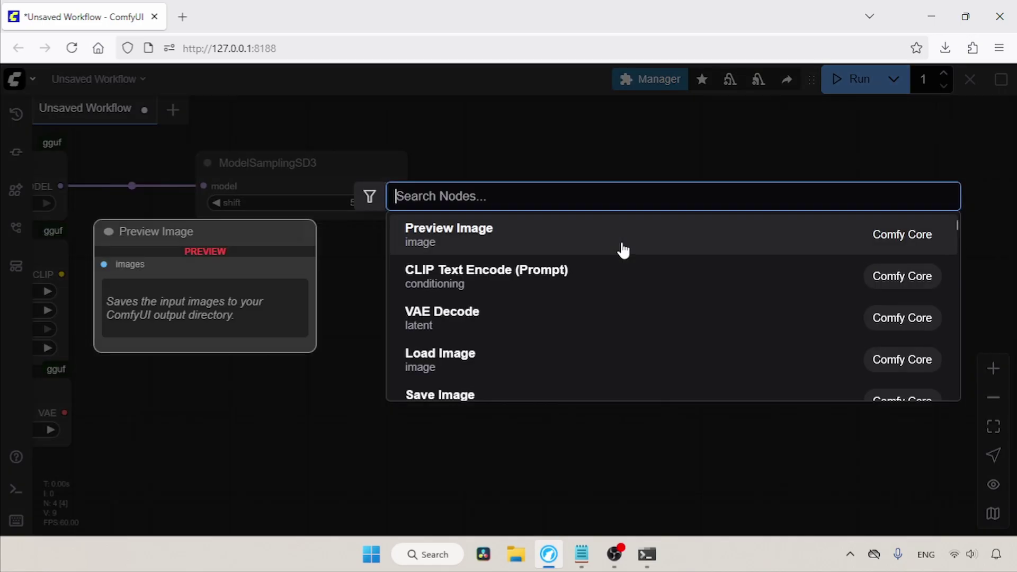
text(ksampl)
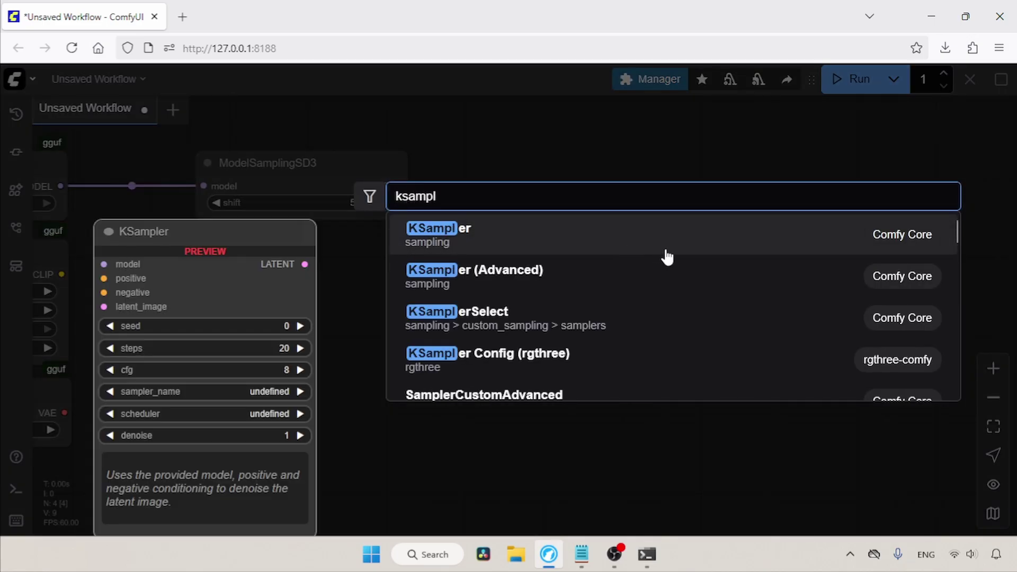
click(668, 247)
drag(709, 239, 791, 184)
drag(401, 186, 668, 199)
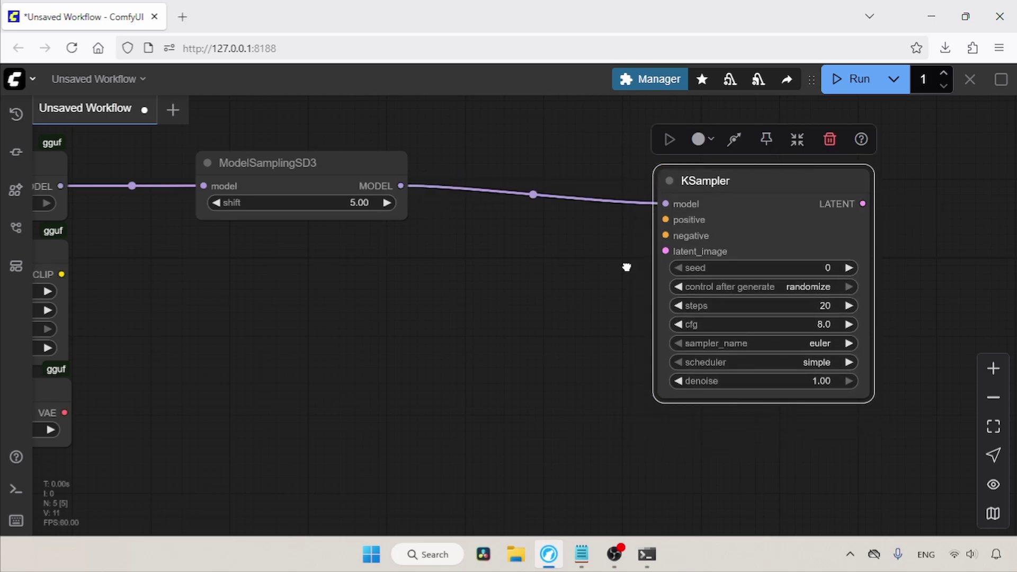
drag(627, 266, 572, 256)
drag(713, 159, 650, 155)
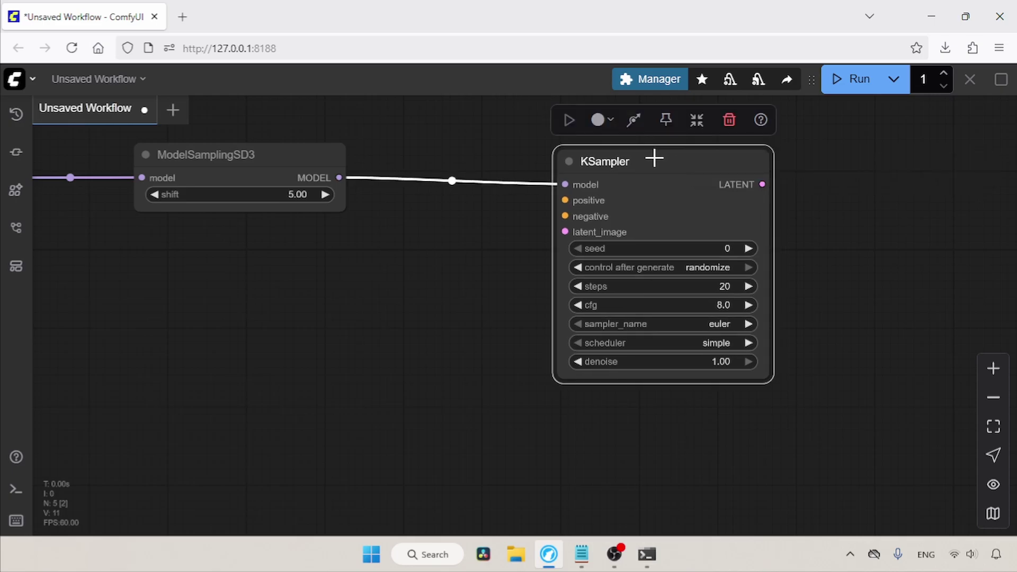
Step: Set the KSampler's cfg to 3.5 and its scheduler to beta
click(725, 304)
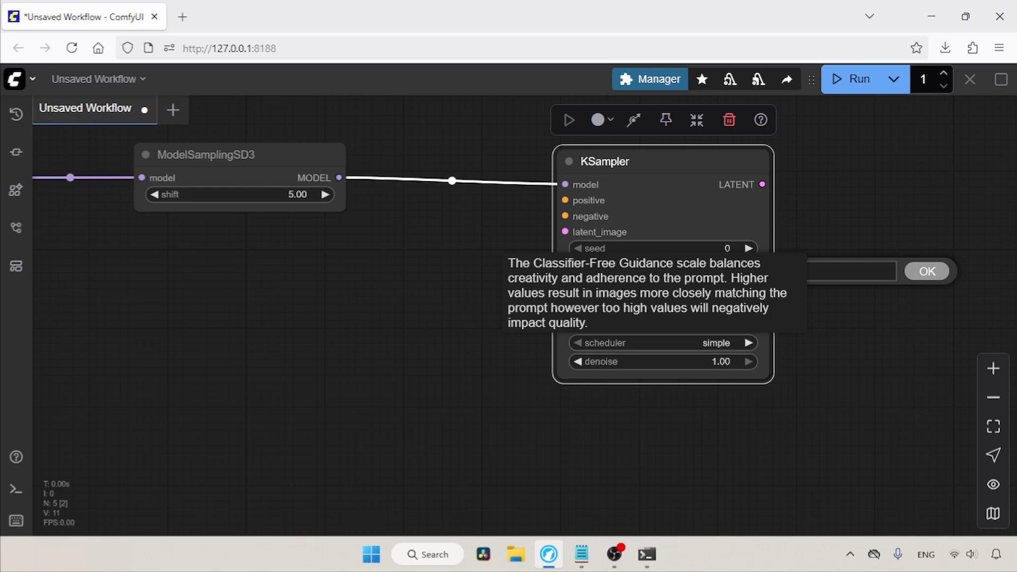
key(Return)
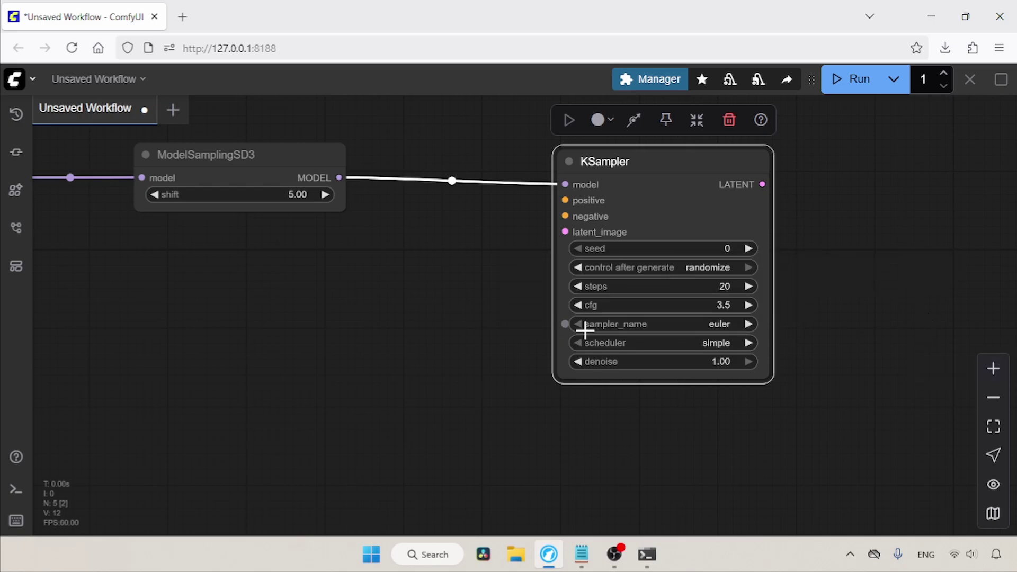
click(706, 349)
click(789, 439)
click(842, 389)
scroll(371, 329, left, 5)
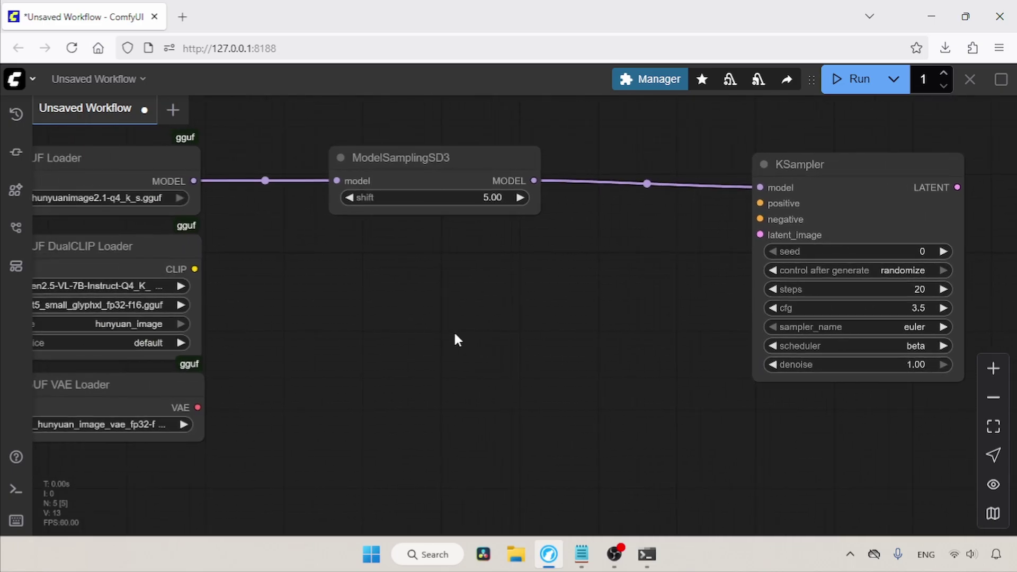
scroll(455, 334, left, 2)
Step: Add a CLIP Text Encode (Prompt) node titled 'Positive Prompt'
double_click(523, 325)
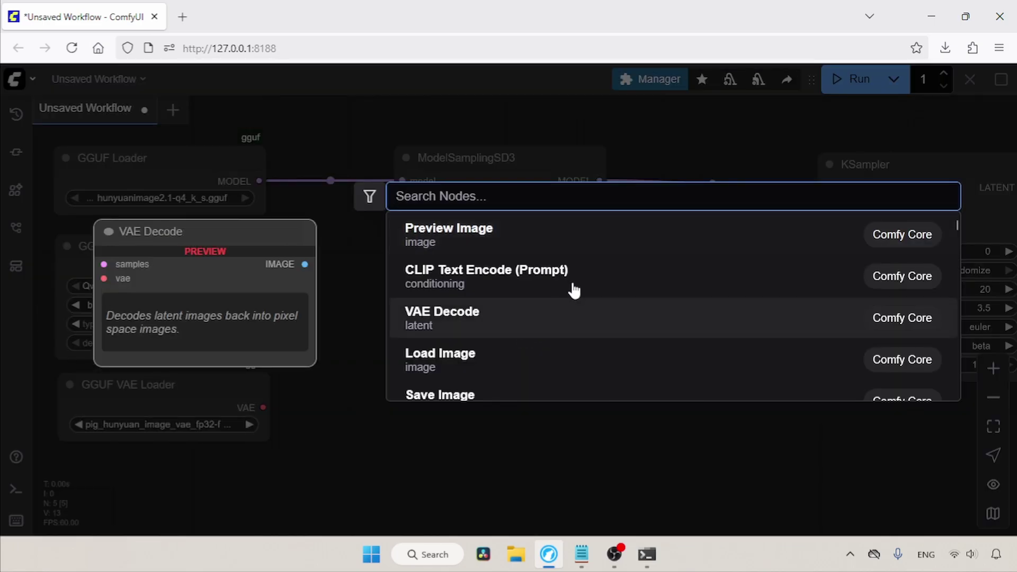
click(553, 278)
double_click(471, 252)
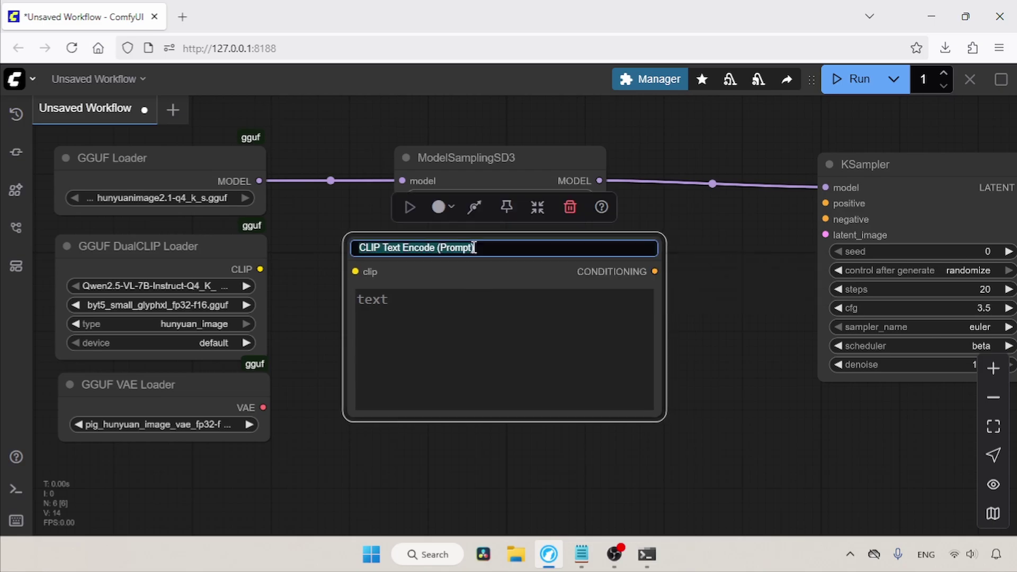
text(Positive Prompt)
key(Return)
Step: Clone the Positive Prompt node below it and retitle the copy 'Negative Prompt'
right_click(471, 252)
click(556, 504)
scroll(754, 323, down, 3)
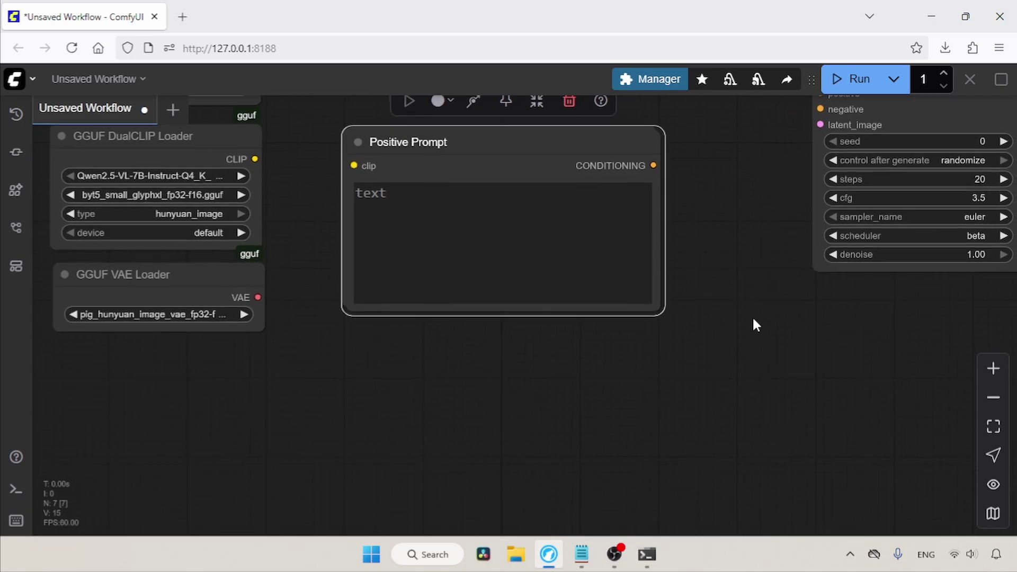
mouse_move(408, 139)
mouse_down()
mouse_move(408, 391)
mouse_move(409, 331)
mouse_up()
double_click(409, 326)
text(Negativ)
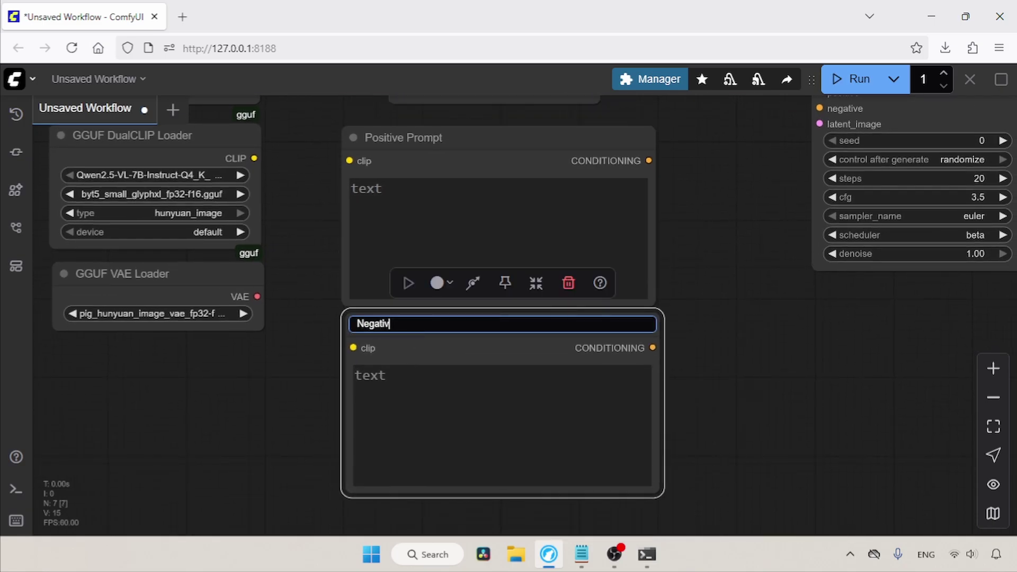
text(e Prompt)
key(Return)
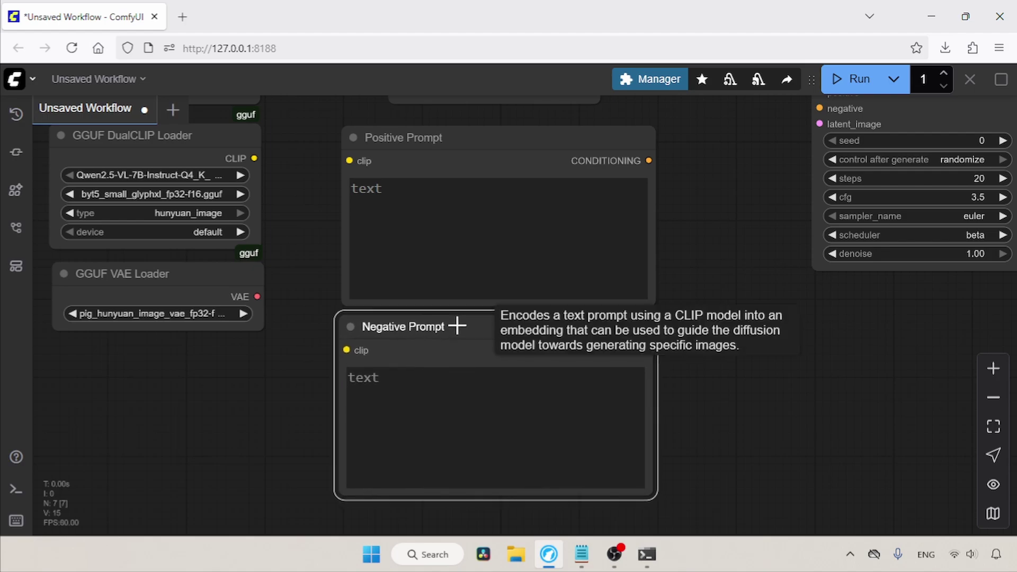
click(672, 213)
Step: Wire the DualCLIP CLIP into both prompts and their conditioning into KSampler positive and negative
drag(690, 228, 743, 281)
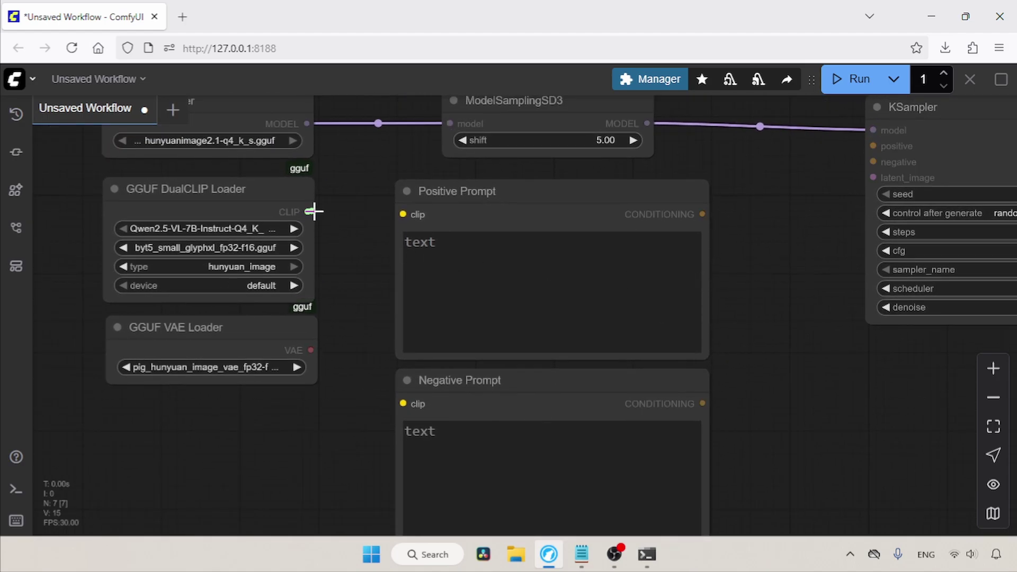
drag(312, 211, 404, 214)
drag(310, 211, 418, 393)
drag(741, 316, 675, 354)
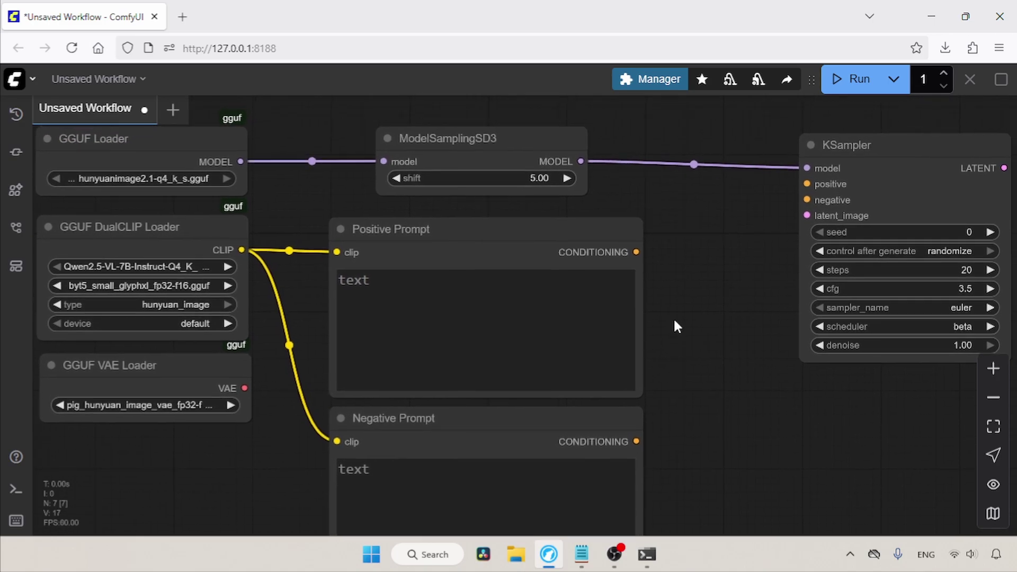
drag(766, 199, 808, 184)
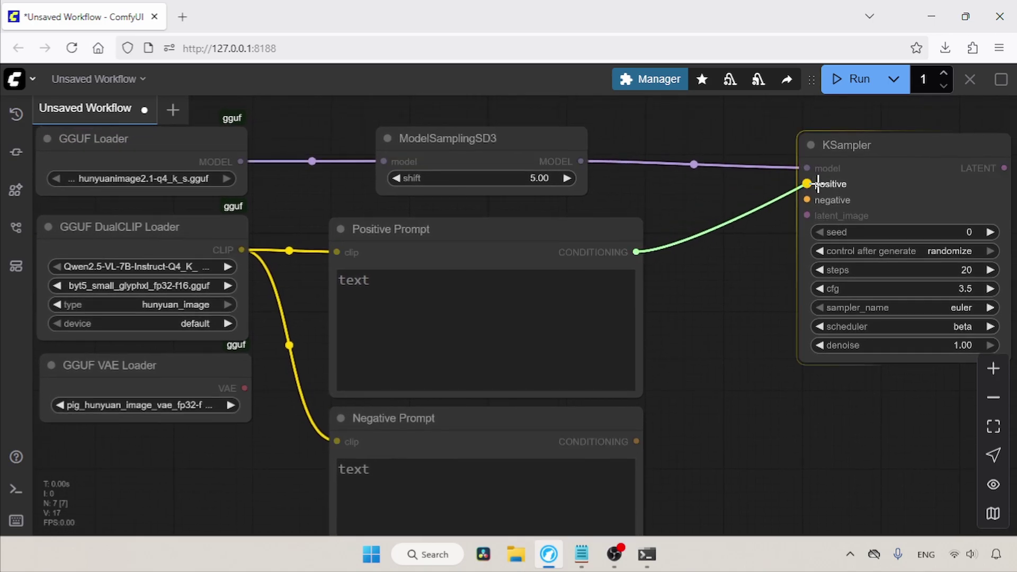
drag(639, 441, 807, 199)
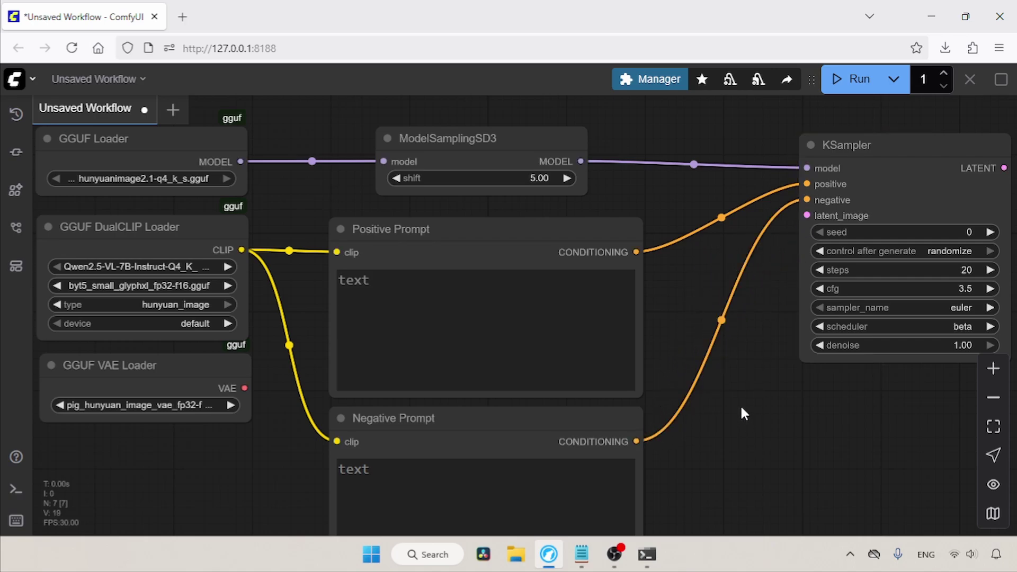
drag(732, 409, 695, 443)
Step: Add a 2048×2048, batch 1 EmptyHunyuanImageLatent and link its LATENT to KSampler's latent_image
double_click(696, 442)
text(h)
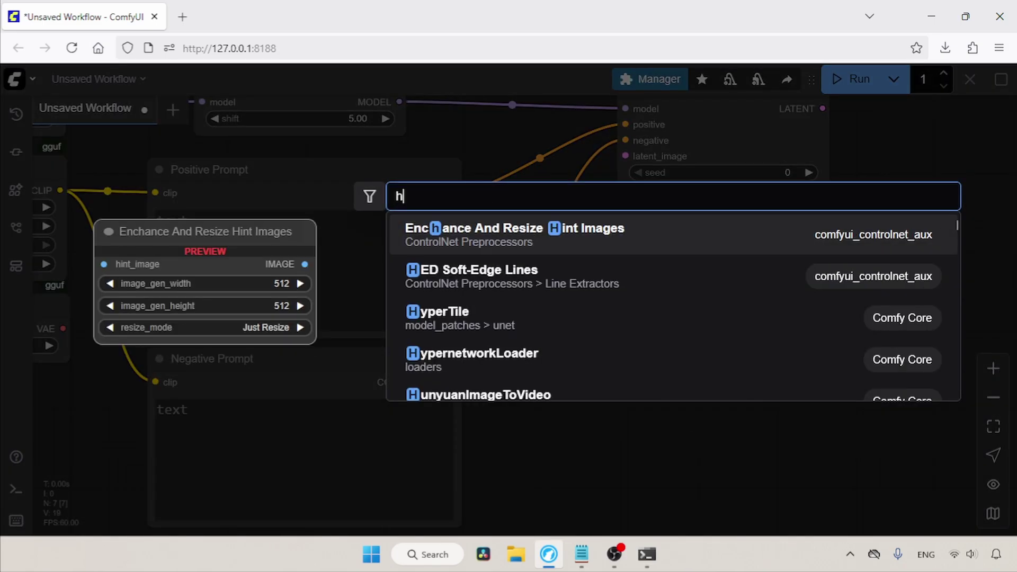
key(BackSpace)
text(emptyhun)
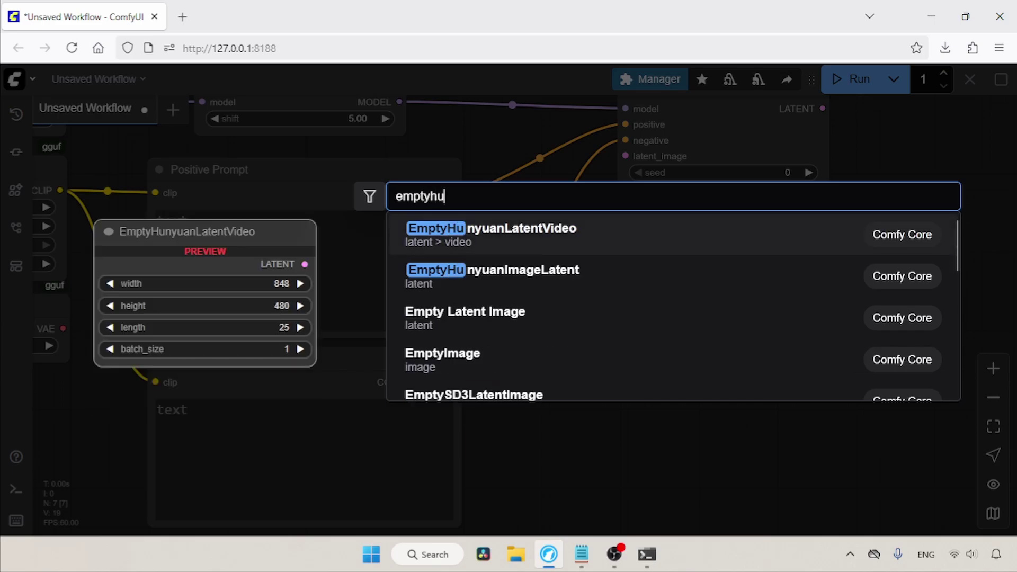
click(466, 281)
drag(801, 425, 726, 366)
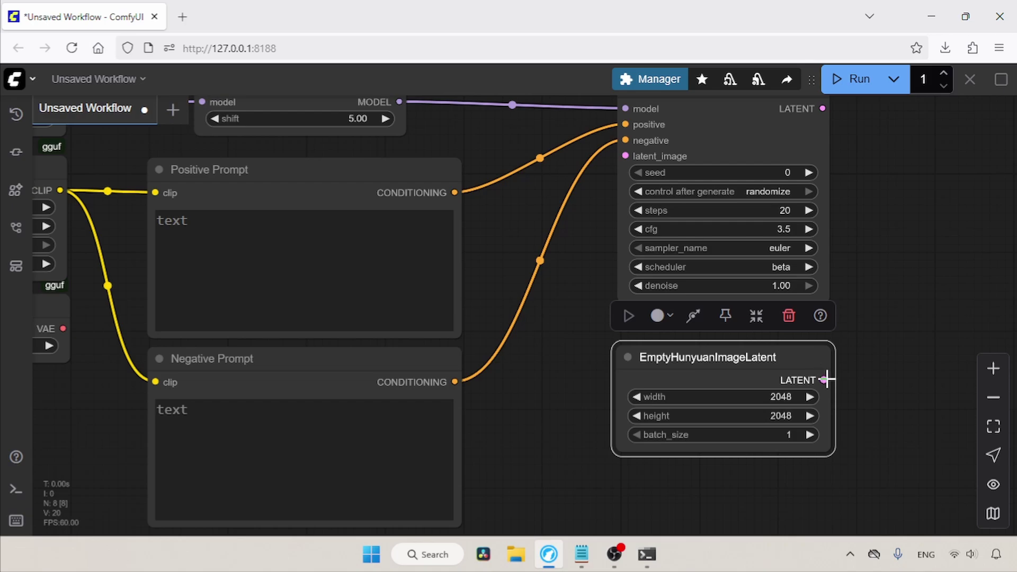
drag(827, 380, 628, 156)
drag(915, 202, 791, 250)
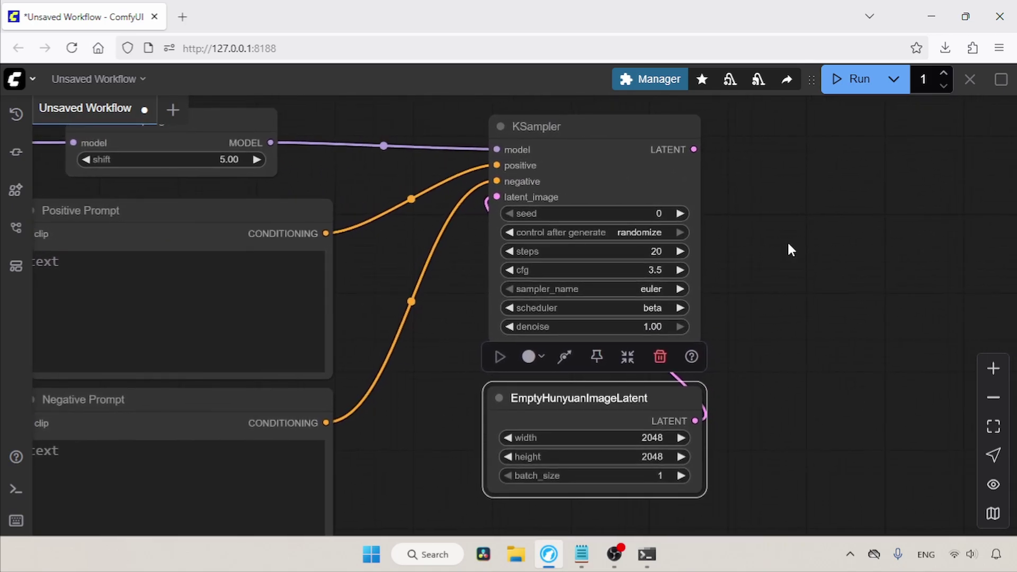
click(801, 229)
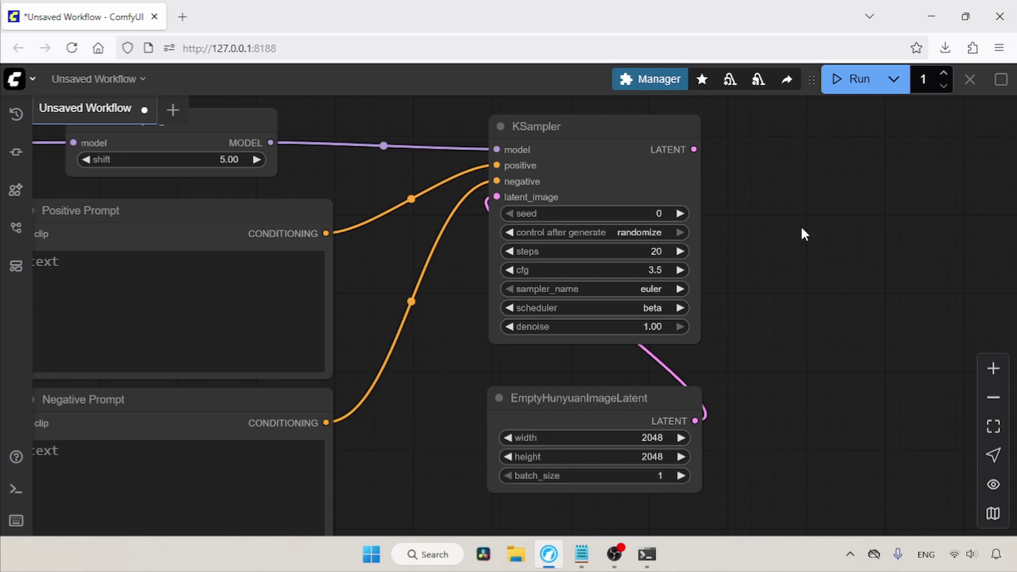
drag(801, 229, 735, 237)
Step: Add a VAE Decode node taking the KSampler's LATENT as samples, then fit the view
double_click(735, 237)
text(vae d)
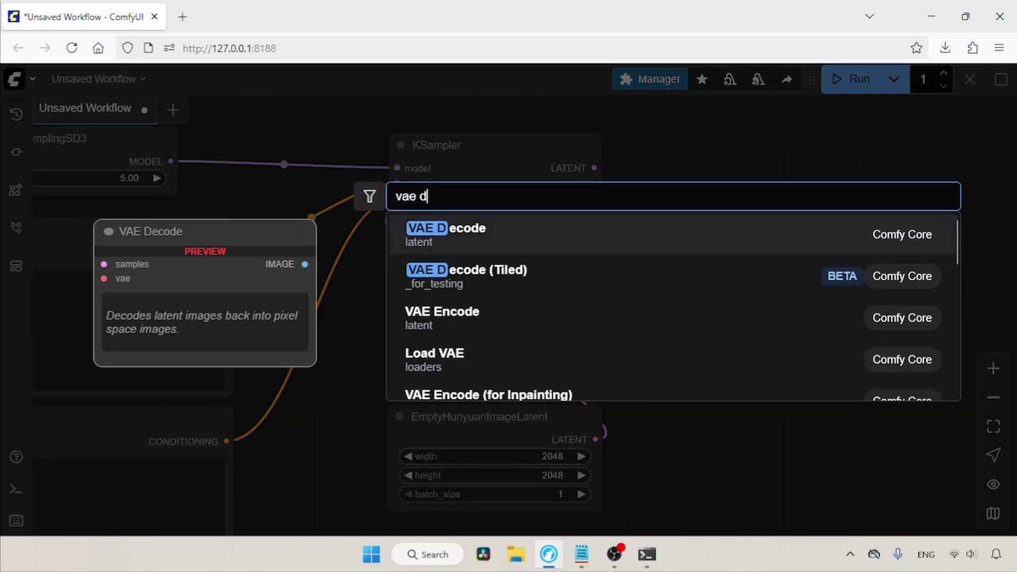
click(621, 231)
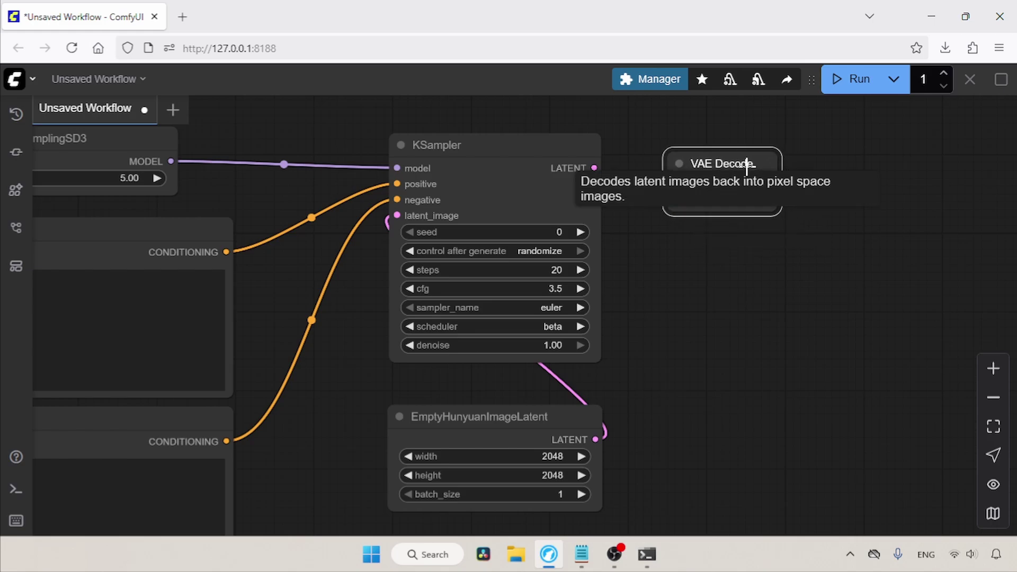
click(784, 217)
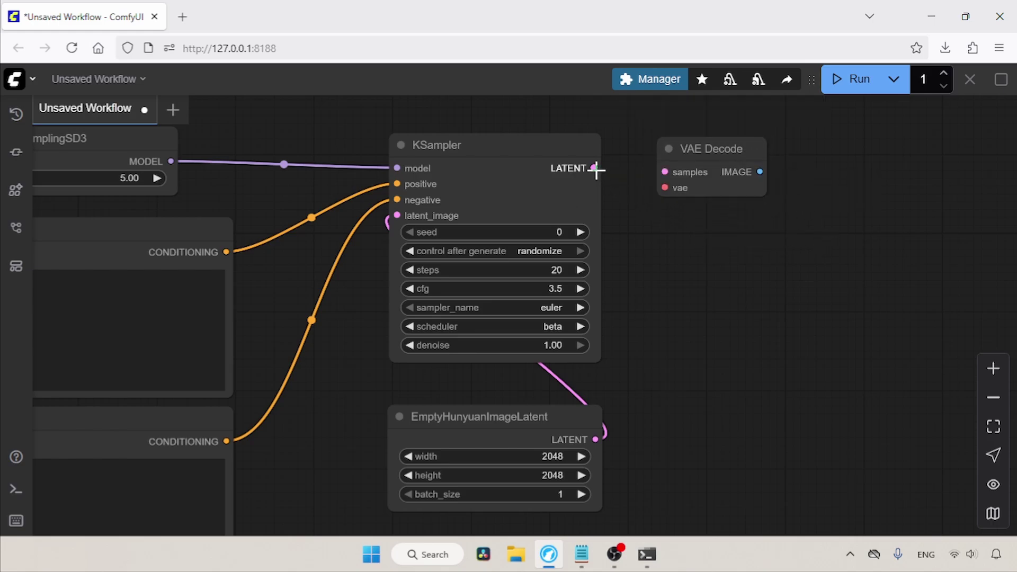
drag(596, 170, 667, 172)
drag(638, 367, 951, 371)
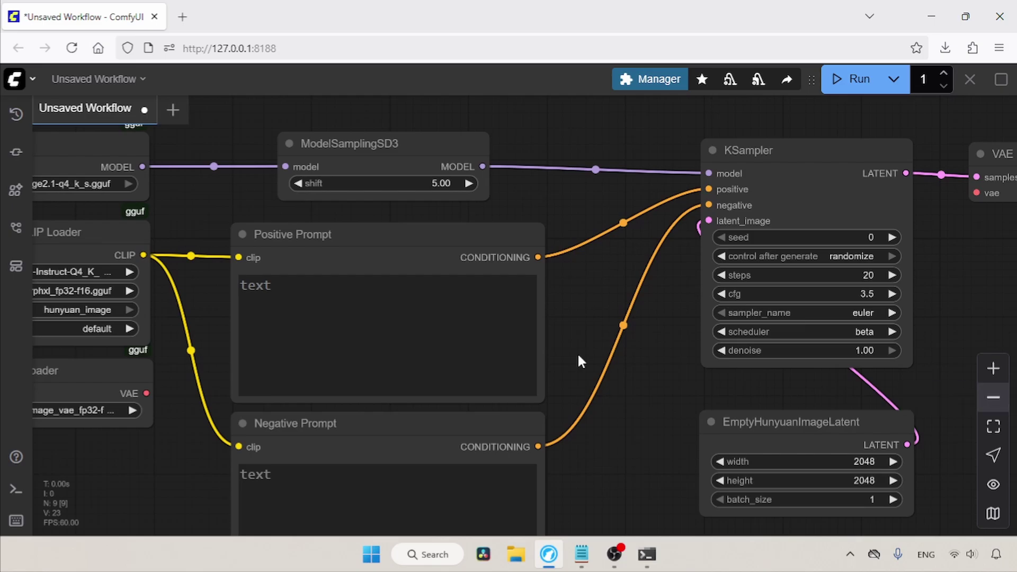
click(993, 427)
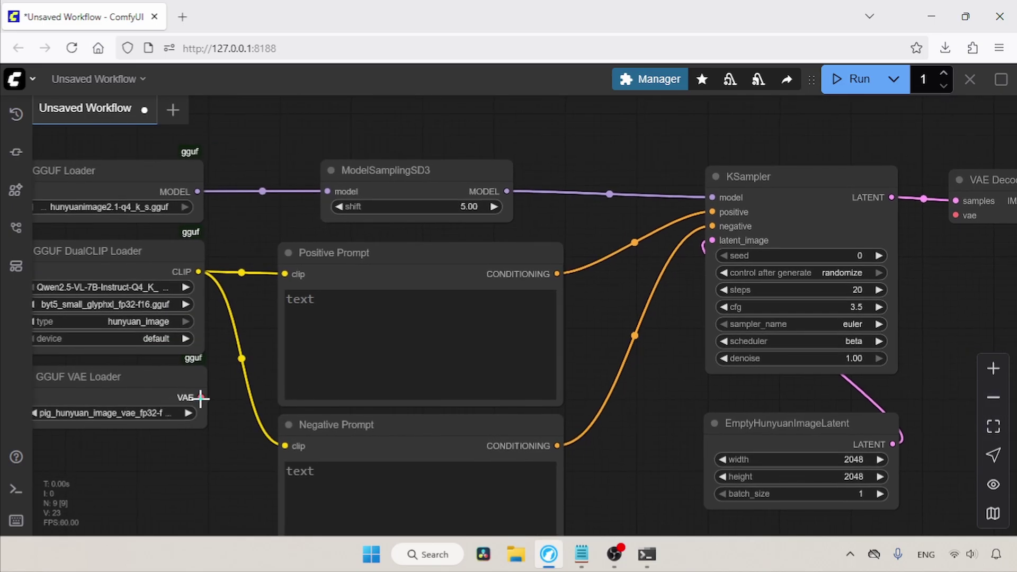
drag(201, 397, 957, 216)
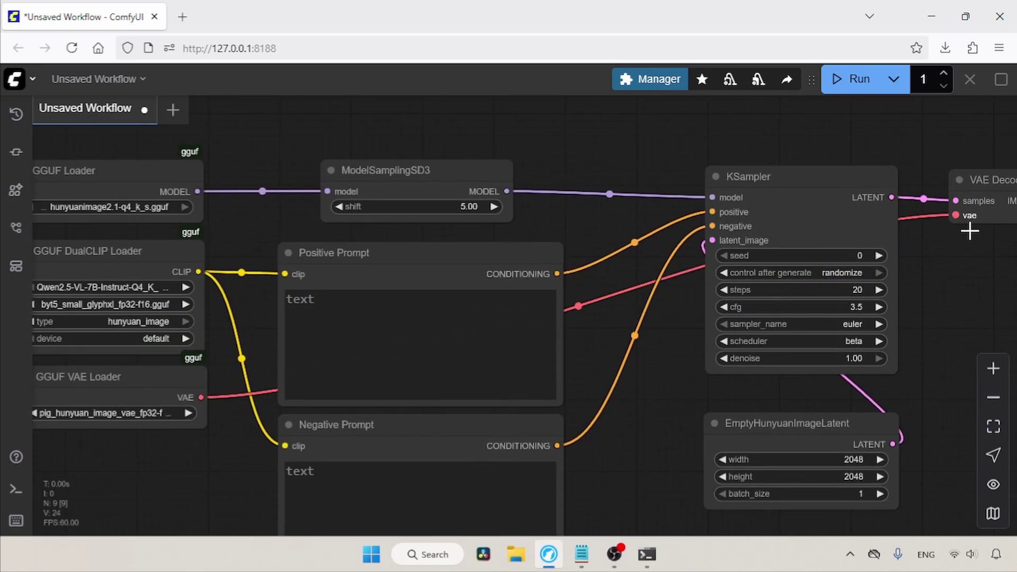
Step: Link the GGUF VAE to VAE Decode and attach a Save Image node to its IMAGE output
drag(970, 257, 554, 251)
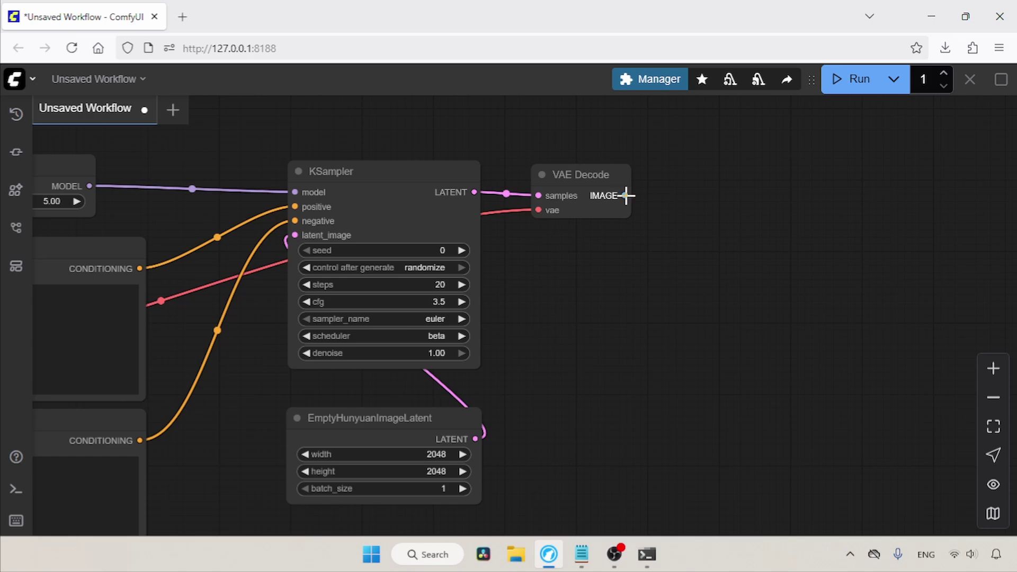
drag(625, 196, 721, 194)
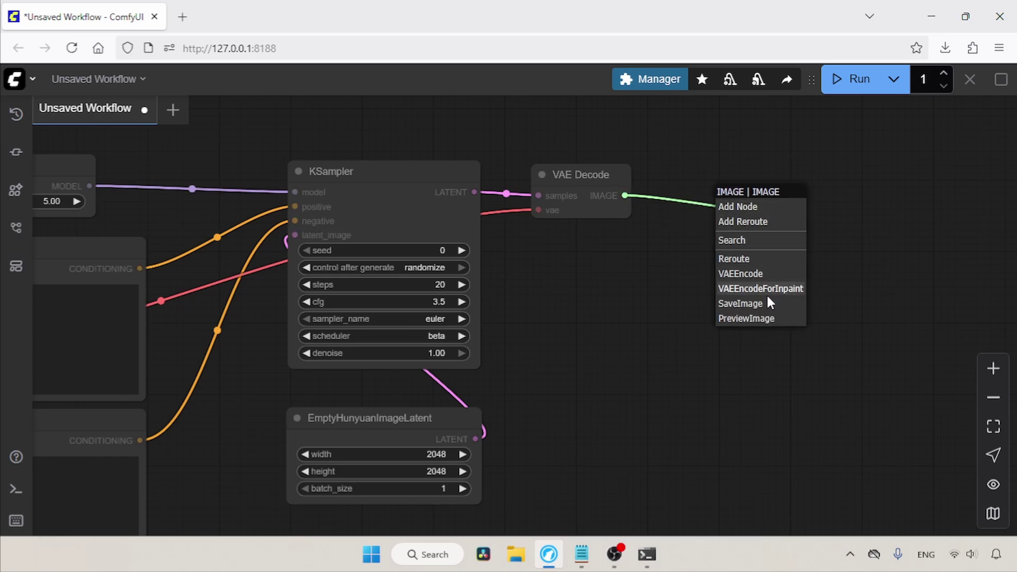
click(768, 296)
drag(812, 205, 745, 183)
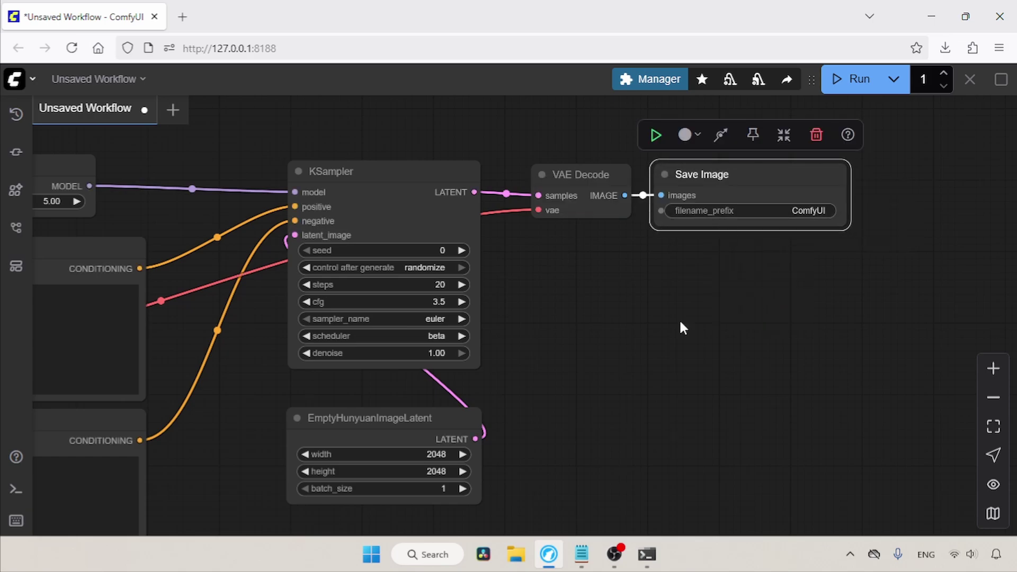
drag(530, 412, 896, 390)
drag(482, 334, 664, 331)
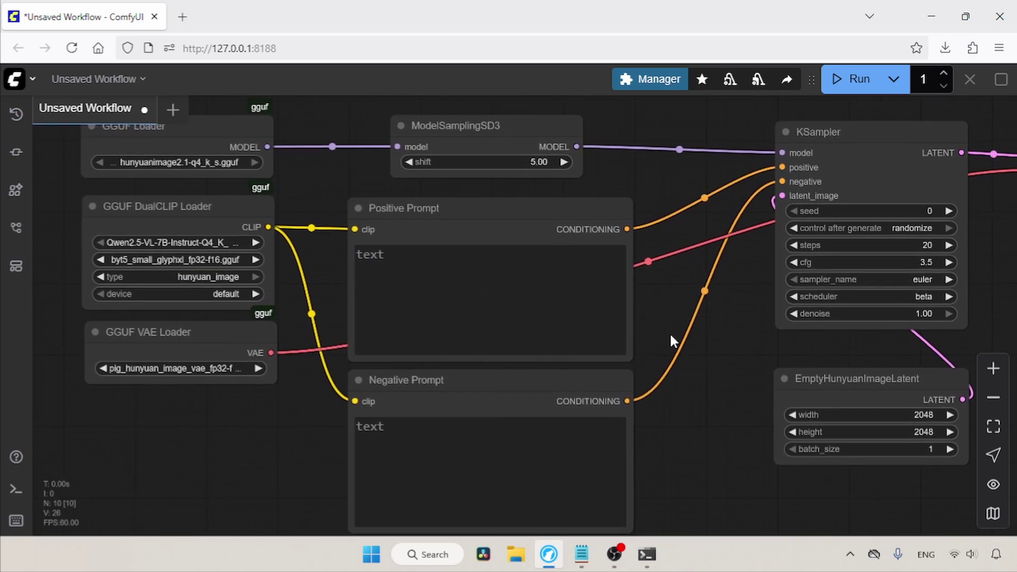
Step: Paste the freckled portrait paragraph from Prompts.txt into the Positive Prompt
click(581, 554)
click(365, 86)
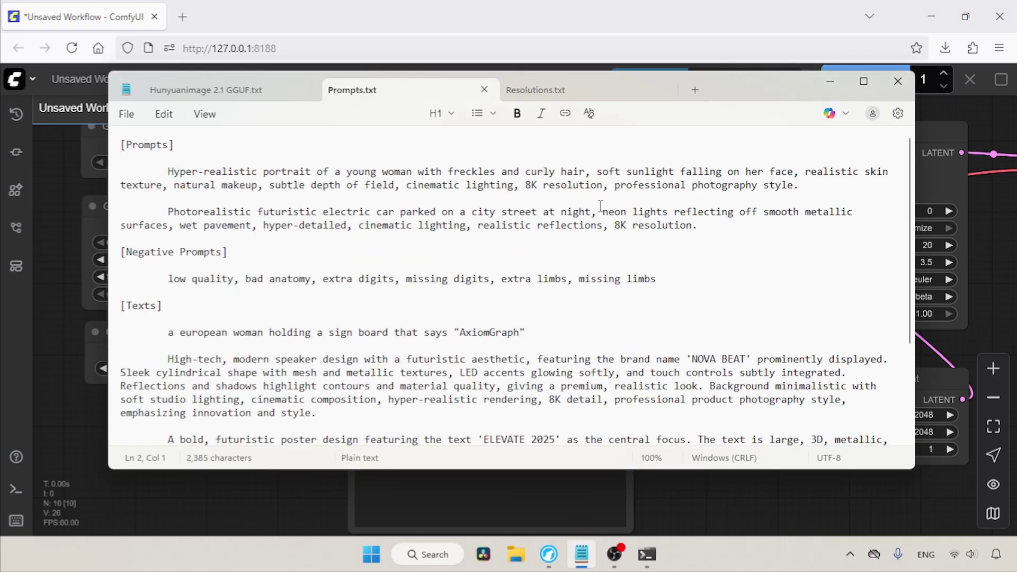
drag(816, 184, 166, 168)
key(ctrl+c)
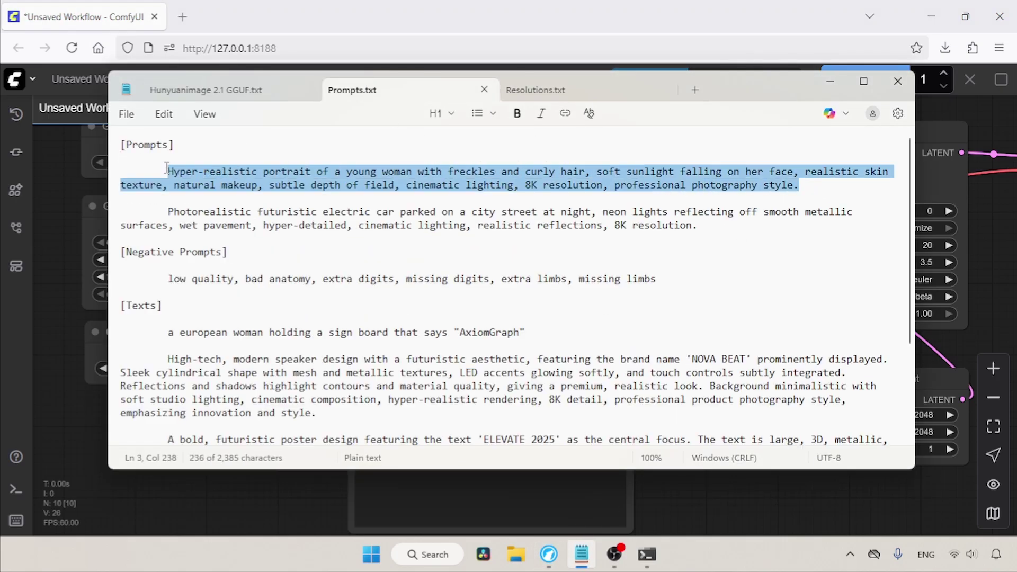
click(689, 502)
click(477, 274)
key(ctrl+v)
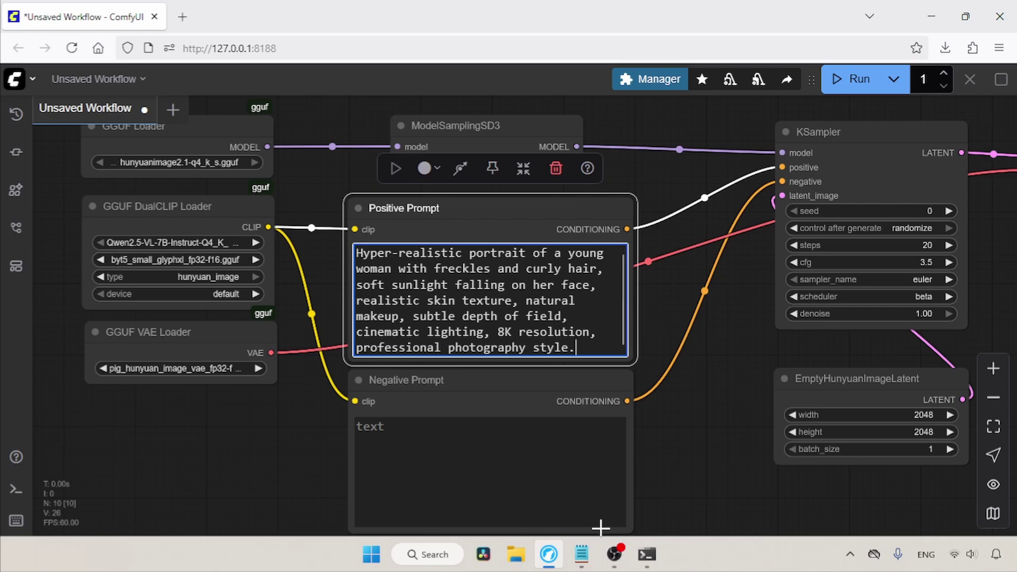
Step: Copy the low quality, bad anatomy, extra digits line into the Negative Prompt
click(581, 555)
drag(167, 279, 676, 300)
key(ctrl+c)
click(523, 483)
key(ctrl+v)
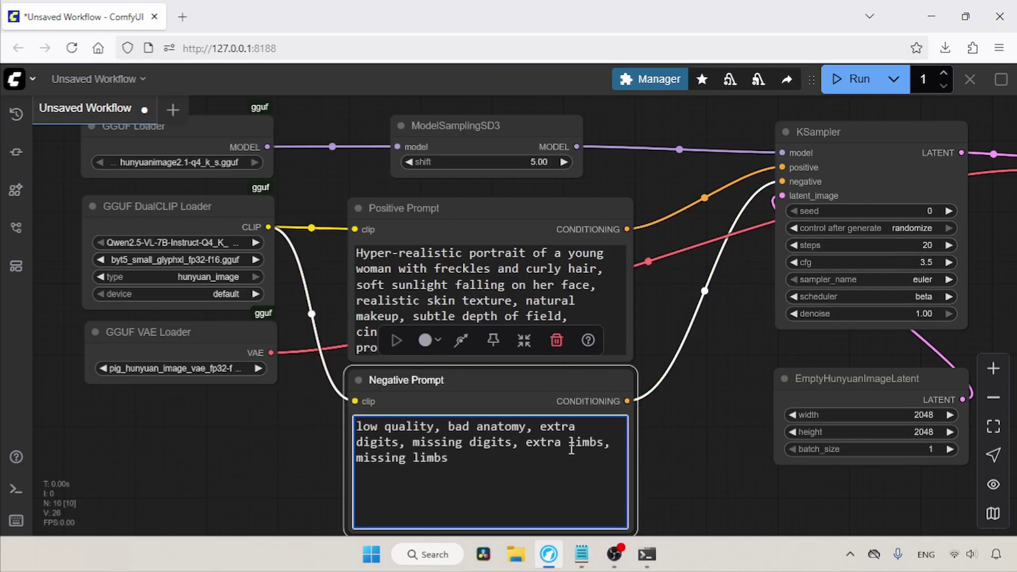
click(699, 375)
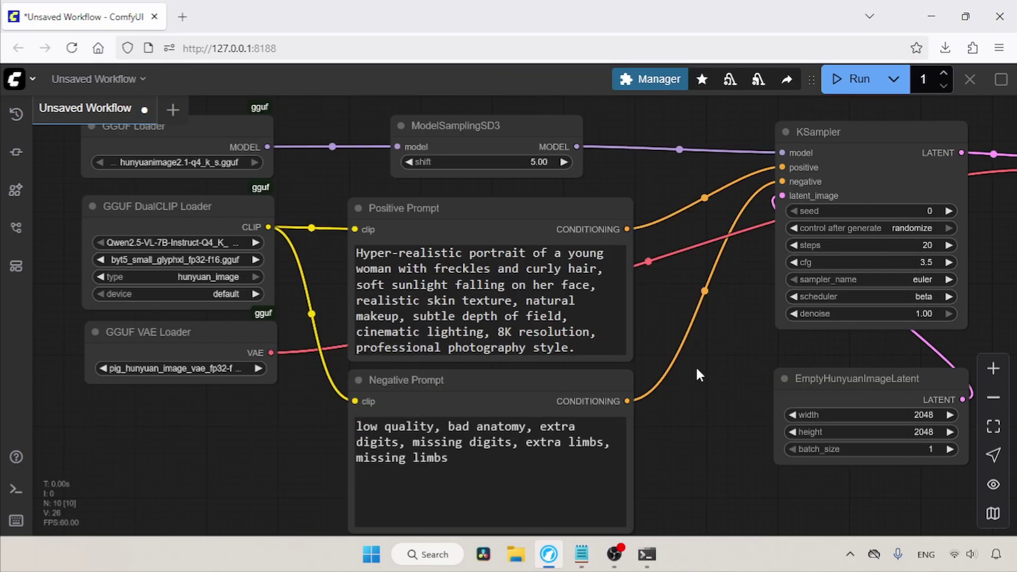
Step: Run the workflow and check the console log's OOM warning and 6/20 sampling progress
click(851, 79)
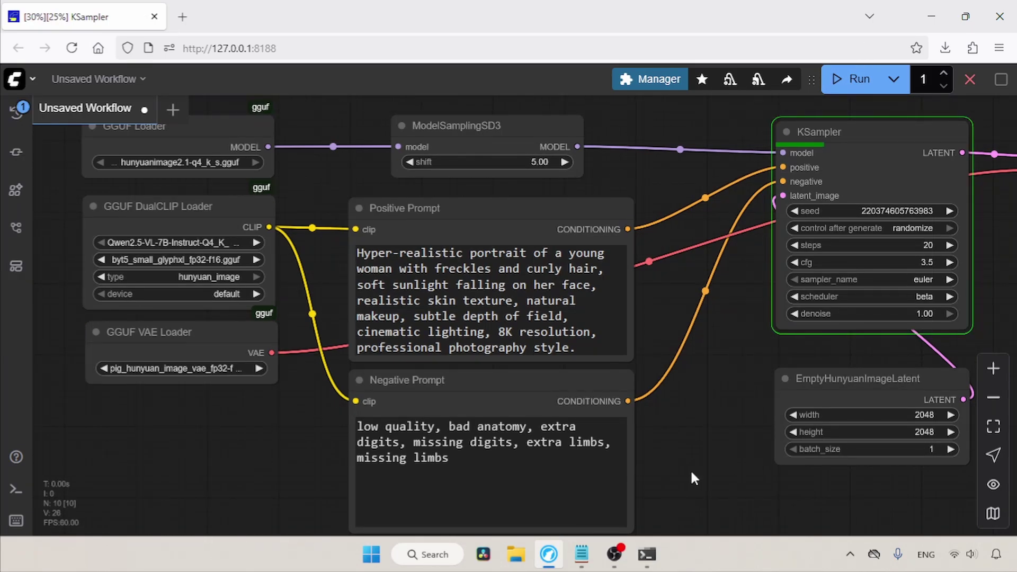
click(664, 553)
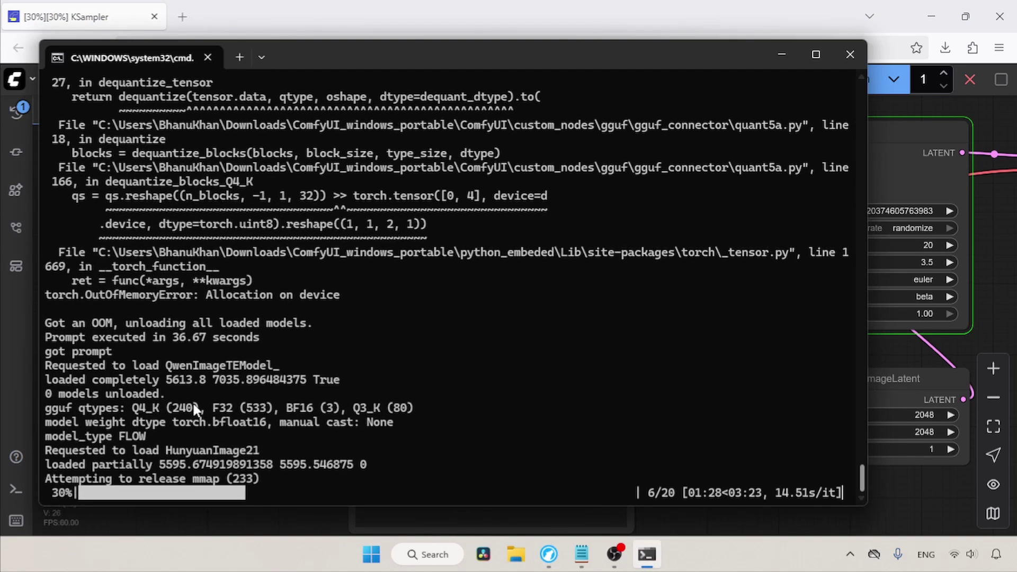
drag(312, 323, 33, 320)
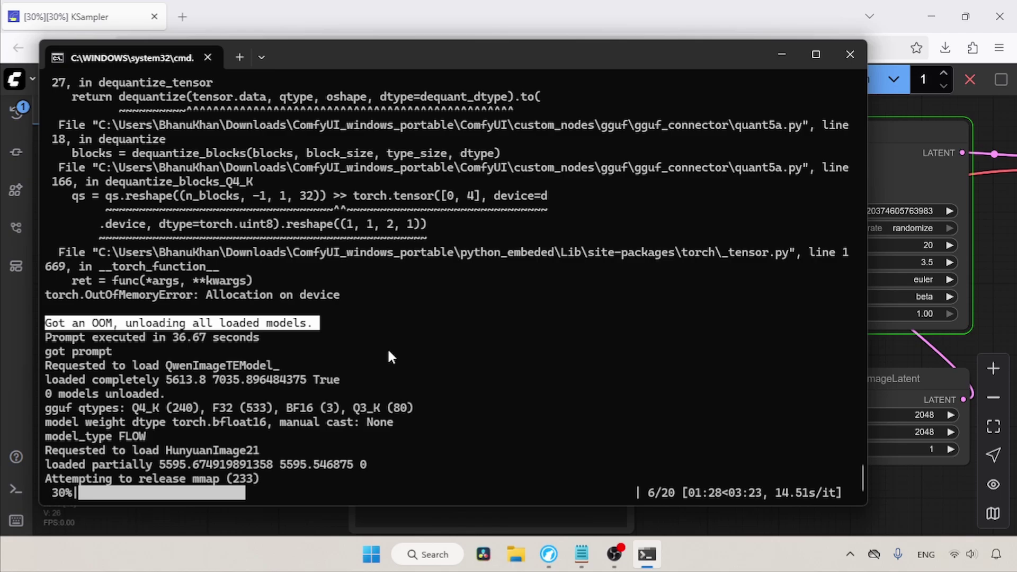
key(ctrl+c)
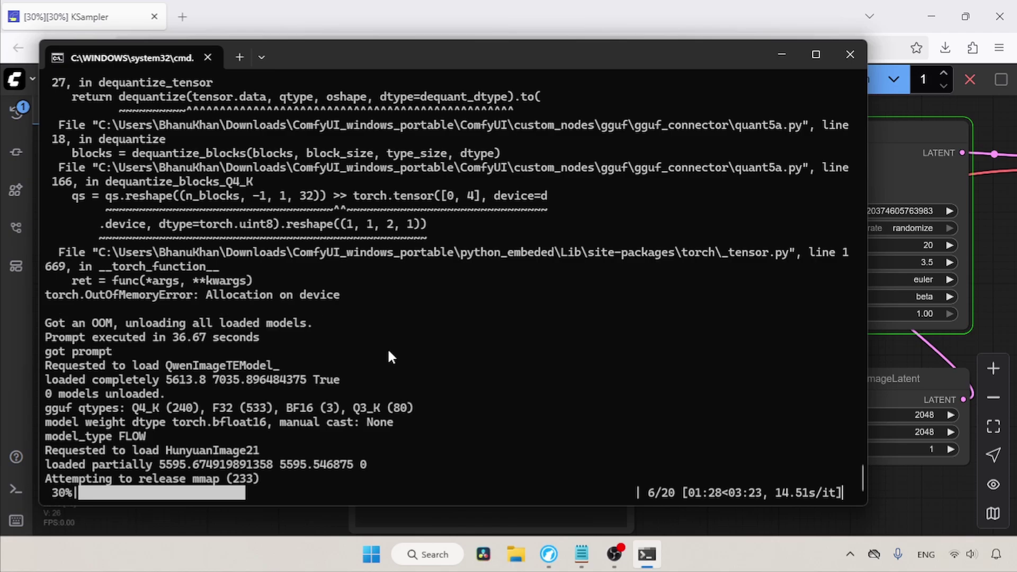
key(alt+Tab)
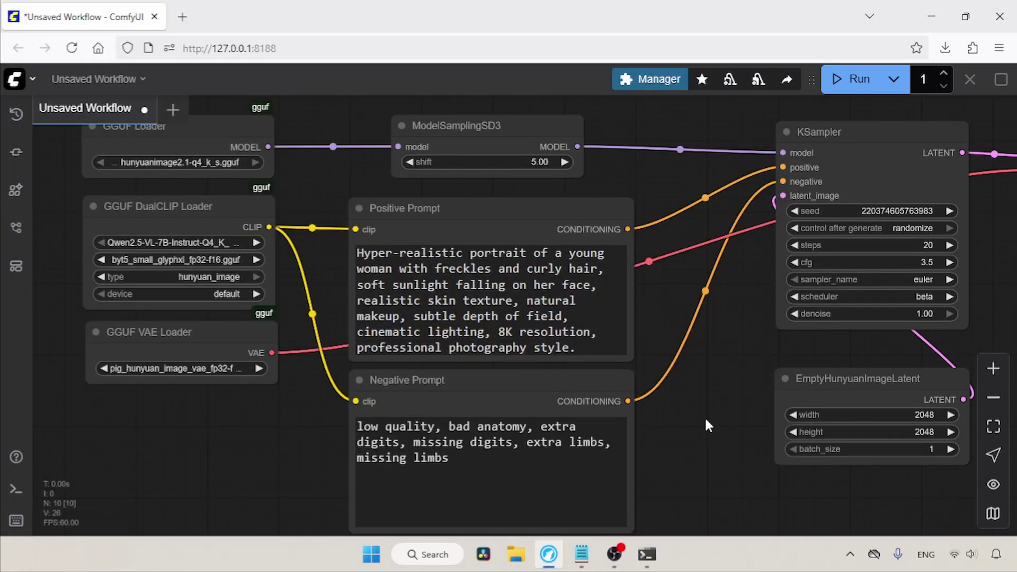
Step: Open the 2048×2048 portrait ComfyUI_00816_.png in a new tab and zoom in on the face
scroll(705, 416, right, 10)
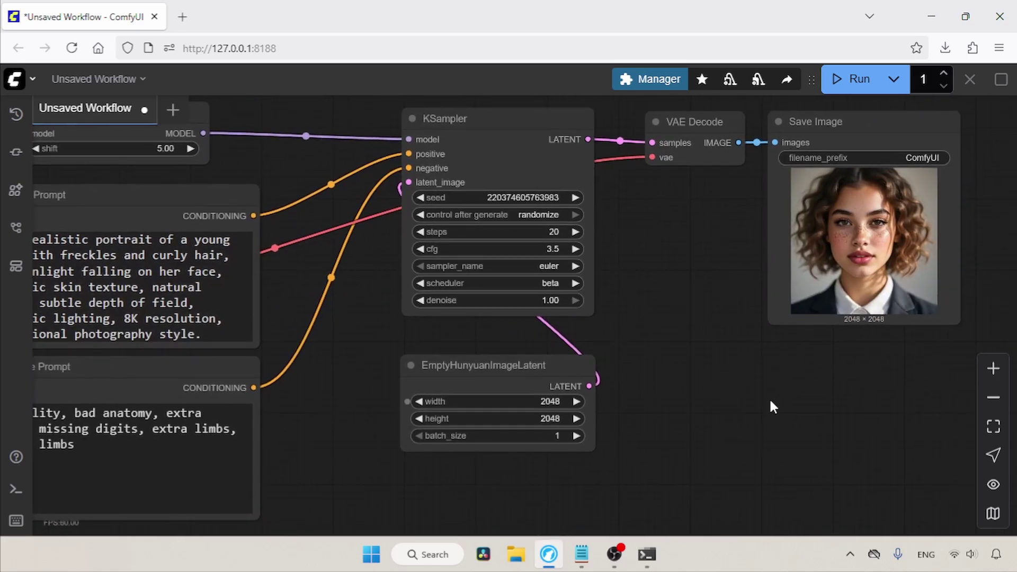
right_click(792, 263)
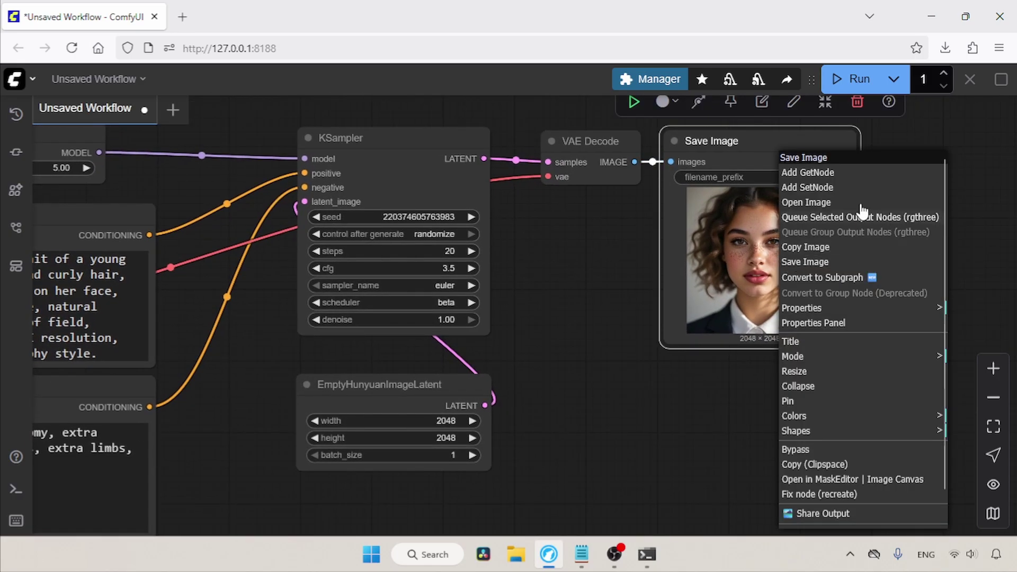
click(821, 202)
click(457, 303)
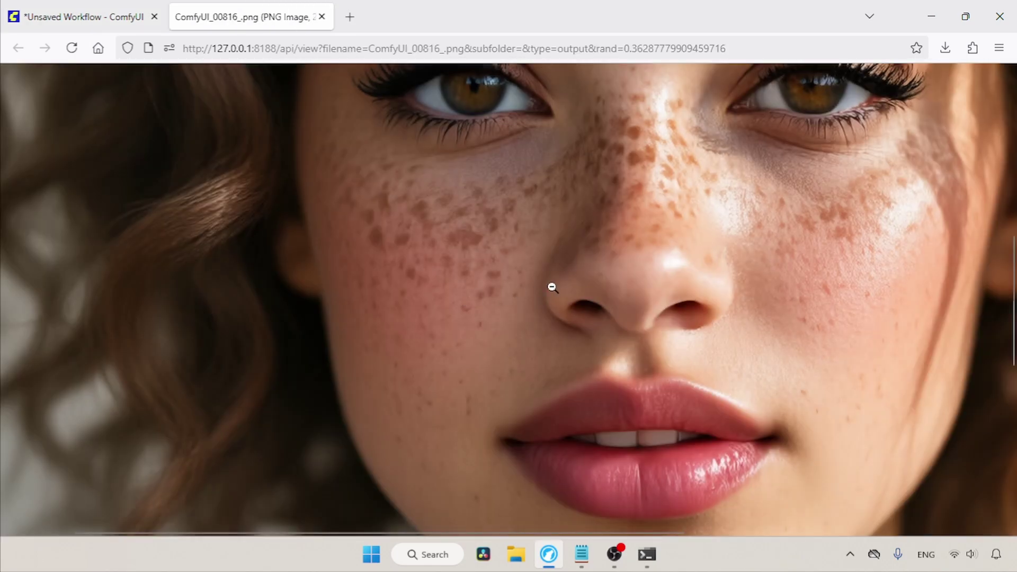
click(620, 273)
click(551, 236)
click(578, 324)
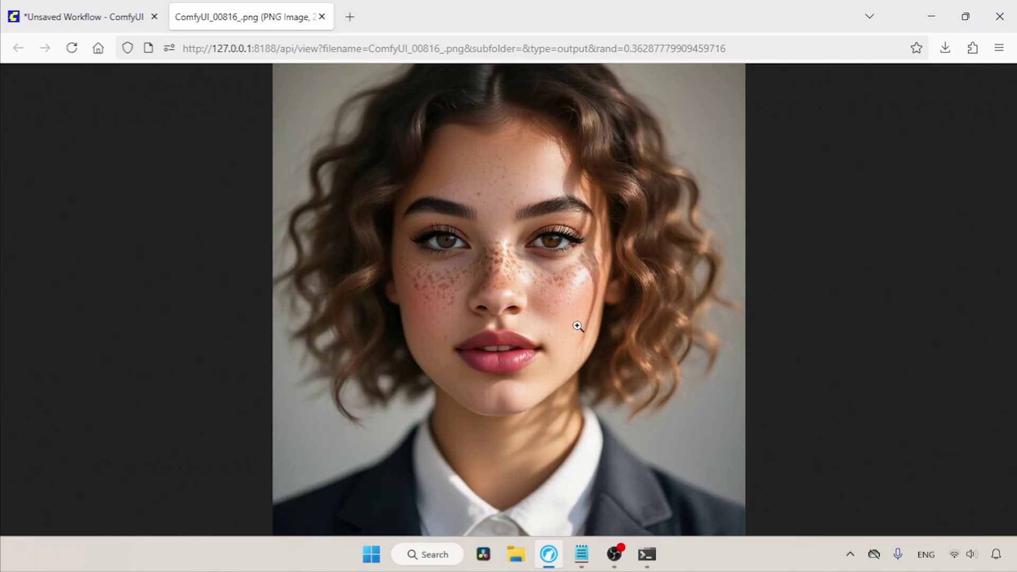
click(512, 295)
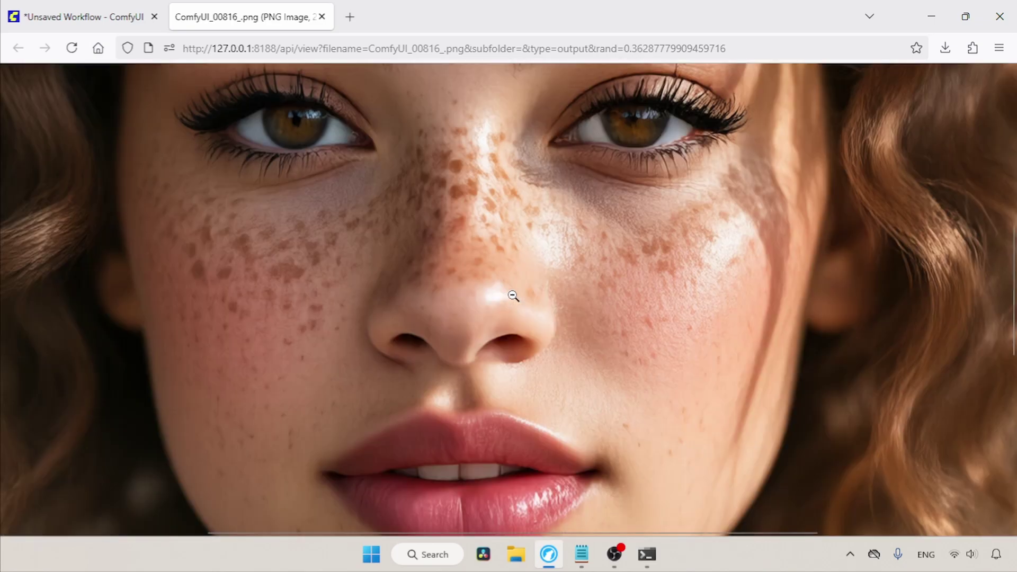
click(549, 277)
Step: Replace the Positive Prompt with the futuristic electric car paragraph from Prompts.txt and run it
key(ctrl+w)
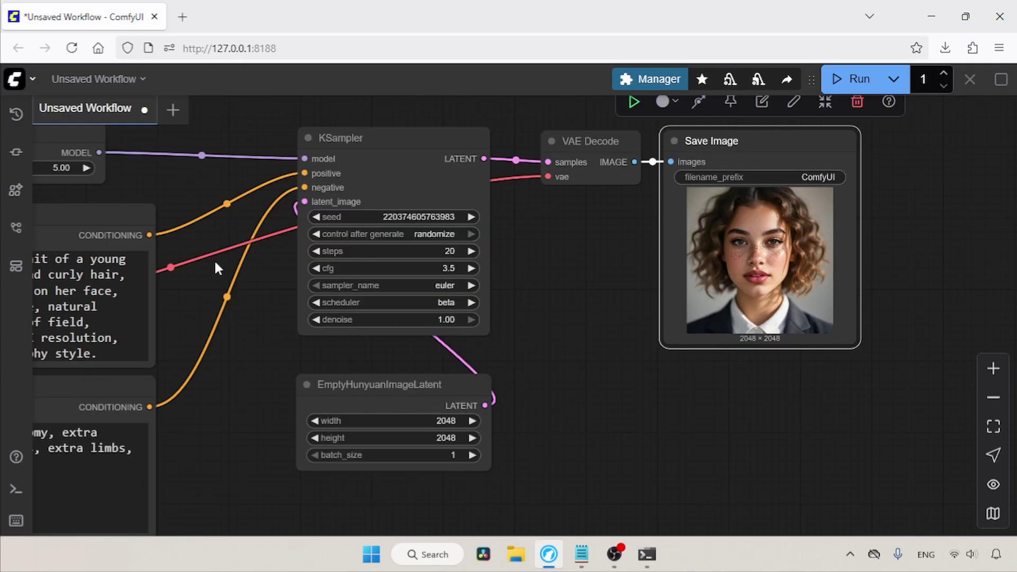
drag(216, 266, 417, 268)
click(581, 554)
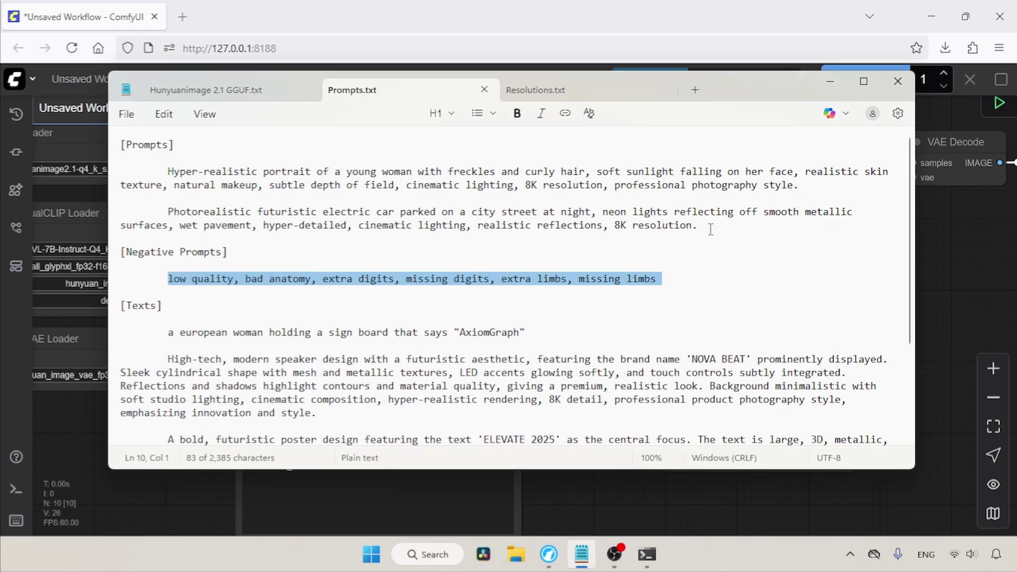
drag(710, 227, 166, 212)
key(ctrl+c)
click(406, 259)
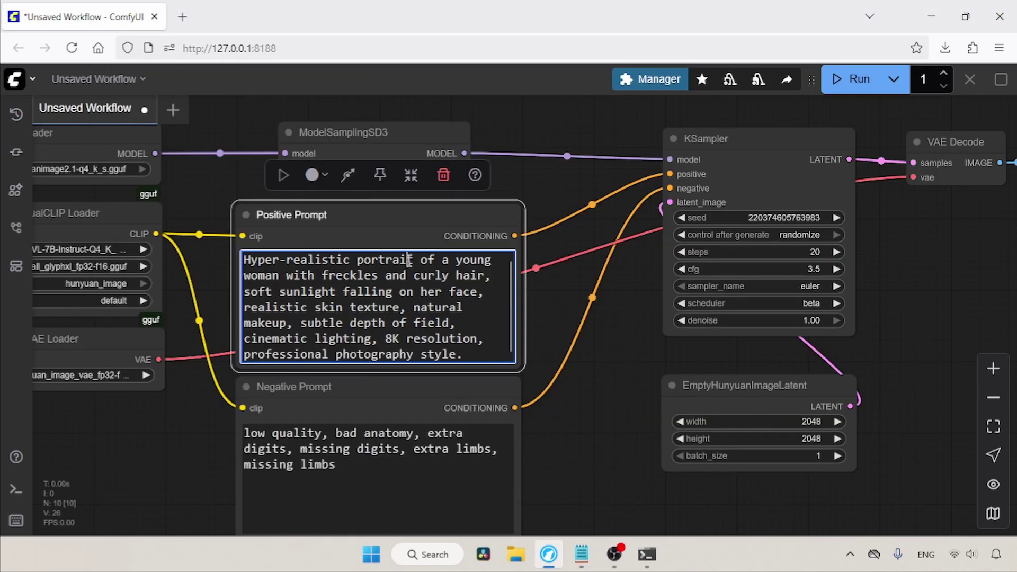
key(ctrl+a)
key(ctrl+v)
click(851, 79)
Step: View ComfyUI_00817_.png in its own tab, zooming on windshield and wet pavement reflections
click(613, 404)
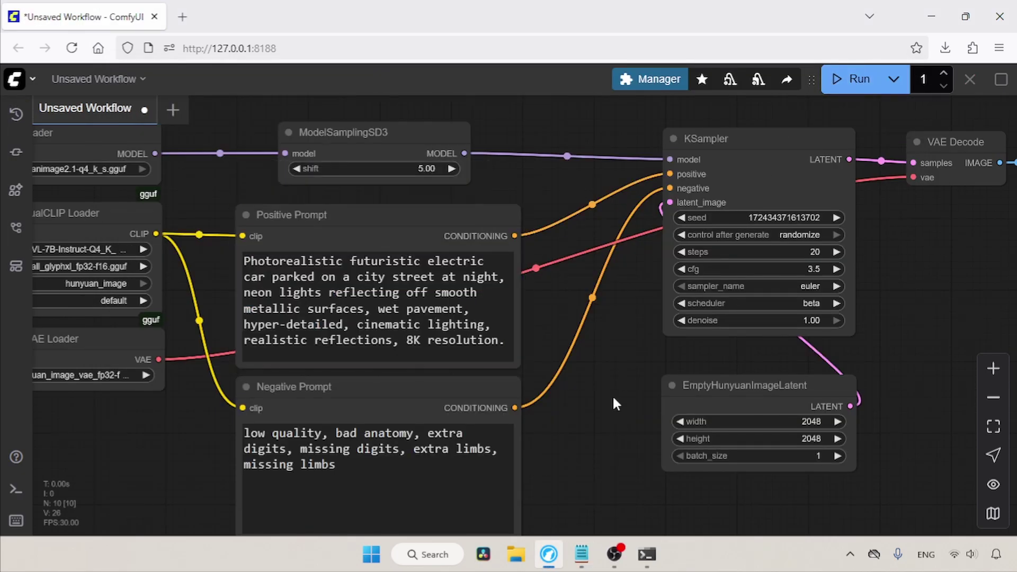
scroll(629, 312, right, 7)
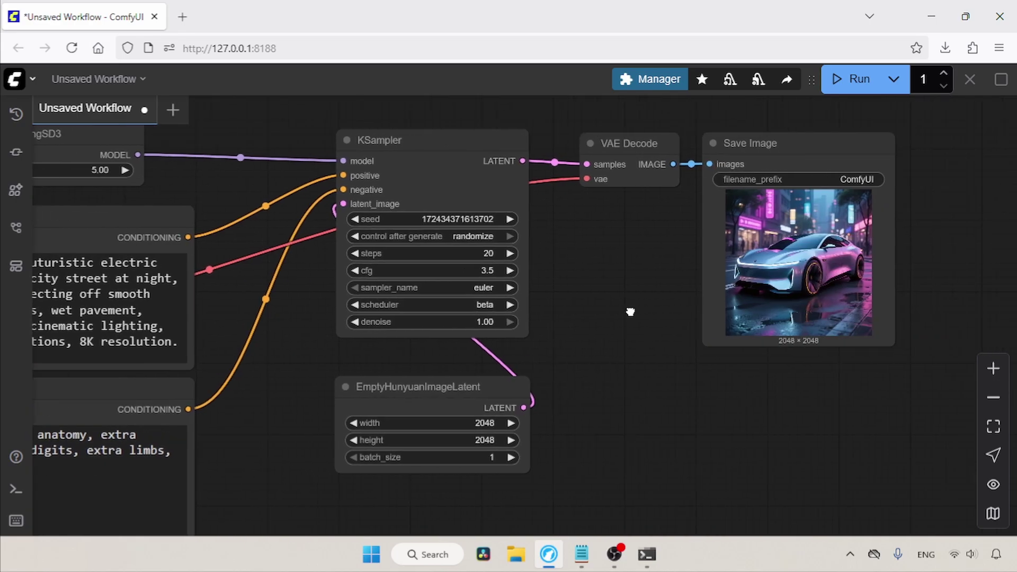
right_click(785, 233)
click(835, 201)
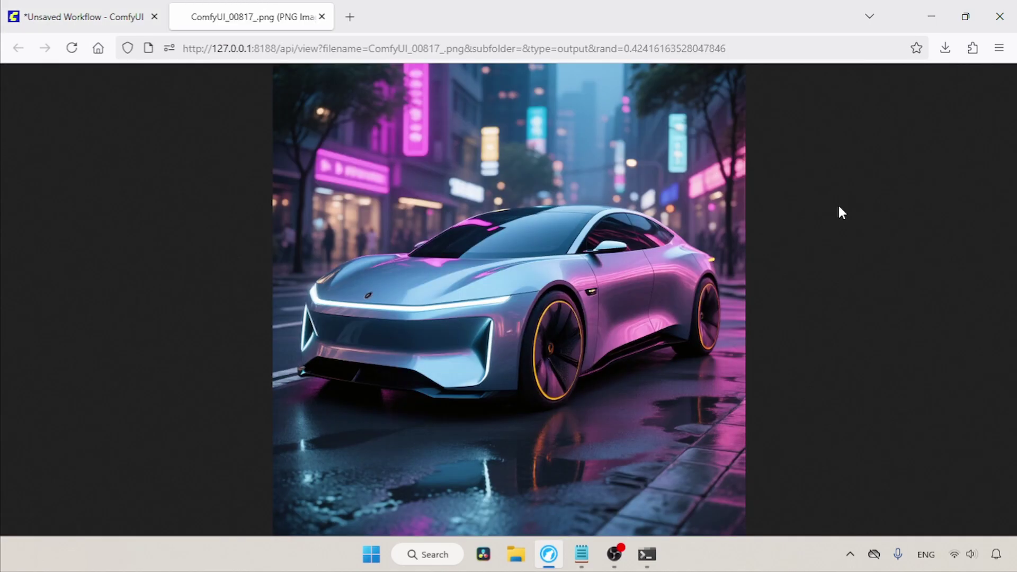
click(441, 289)
click(822, 353)
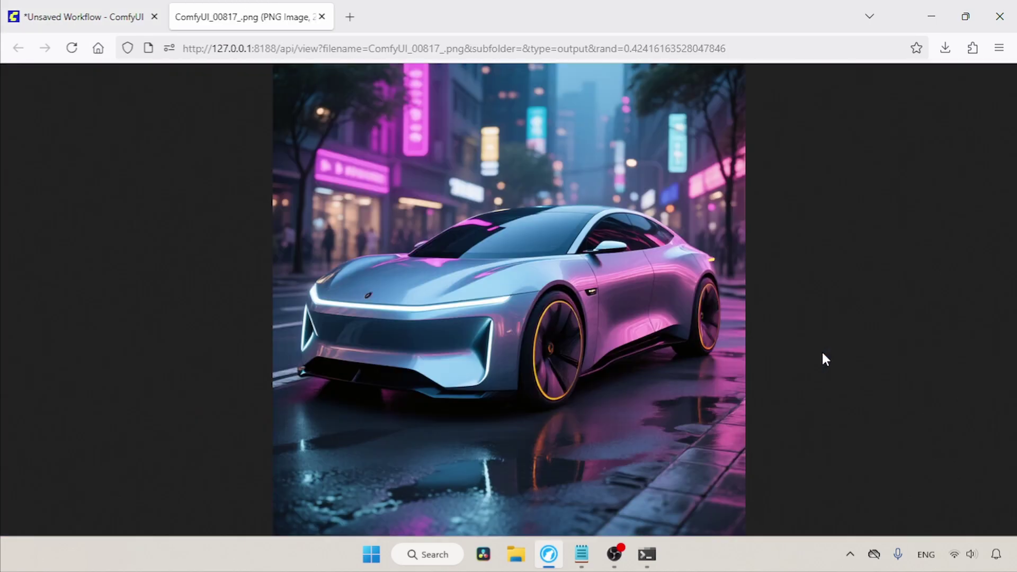
click(604, 254)
click(691, 348)
click(529, 473)
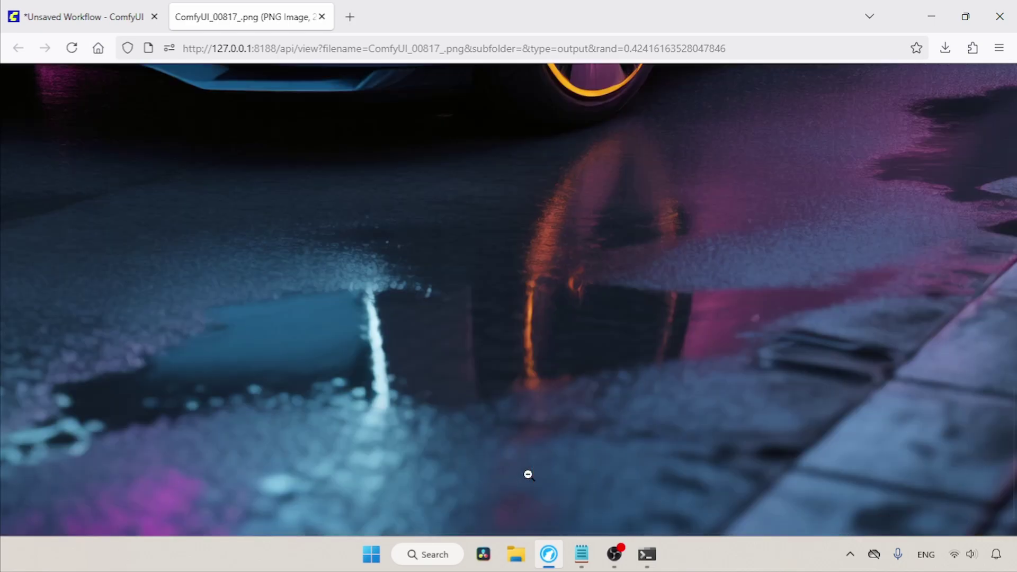
click(561, 382)
key(ctrl+w)
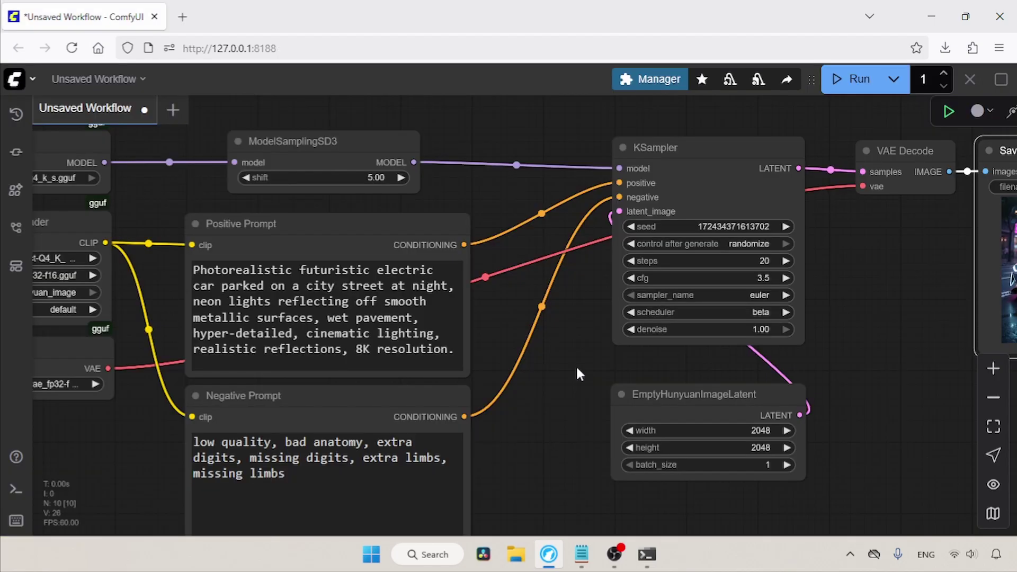
Step: Replace the Positive Prompt with the AxiomGraph sign line copied from Prompts.txt
click(581, 554)
drag(168, 333, 532, 333)
click(525, 477)
triple_click(383, 299)
key(ctrl+v)
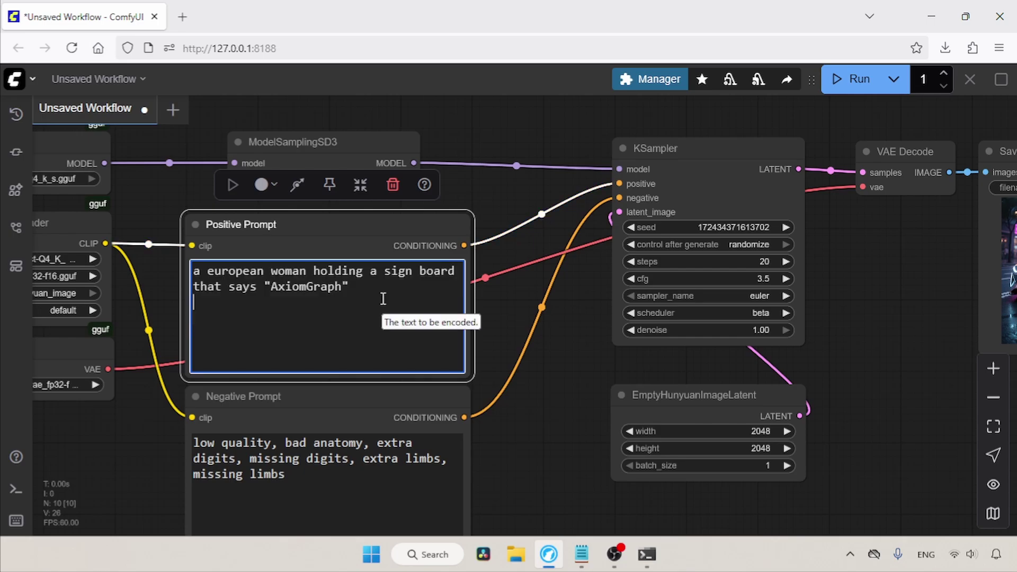
drag(360, 288, 265, 287)
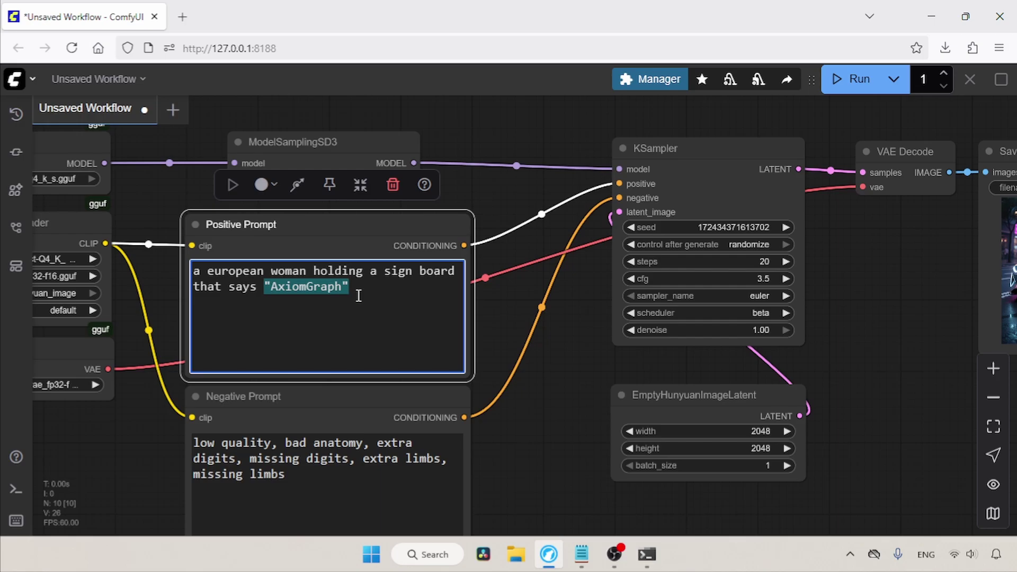
Step: Run the workflow and zoom into ComfyUI_00818_.png to confirm the AxiomGraph sign text is legible
click(854, 85)
drag(822, 313, 546, 325)
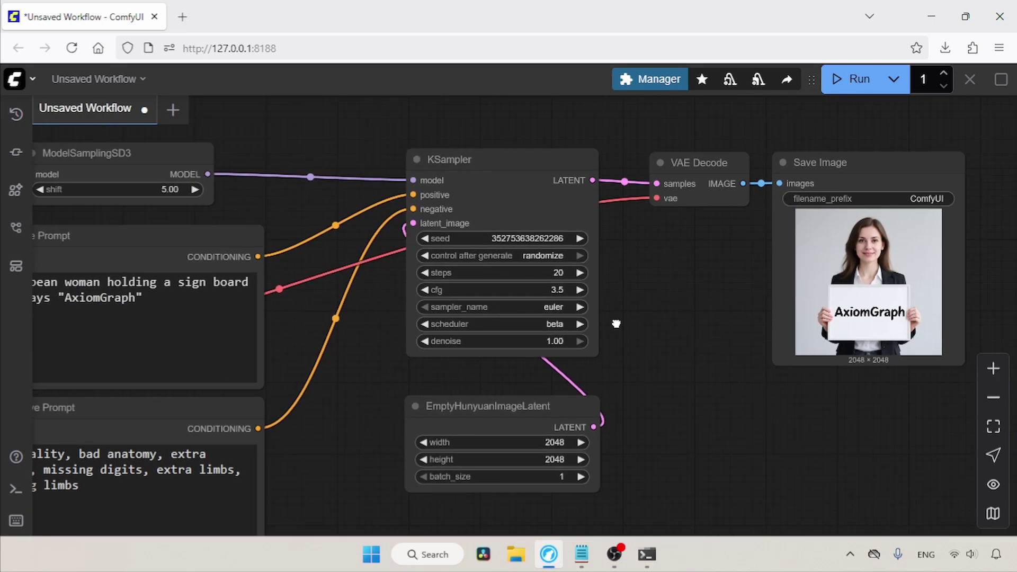
right_click(800, 265)
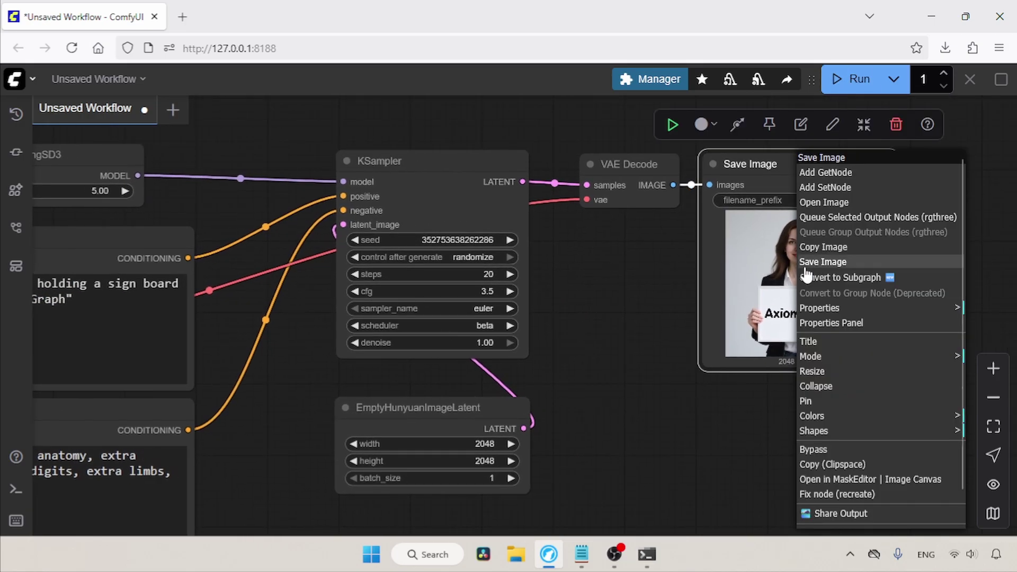
click(856, 201)
click(546, 371)
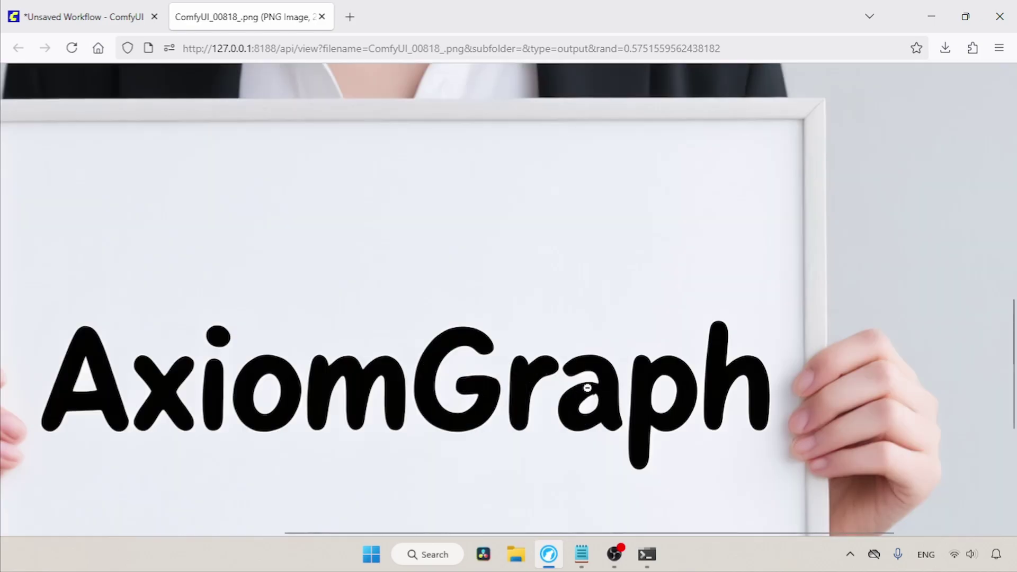
click(96, 409)
key(ctrl+w)
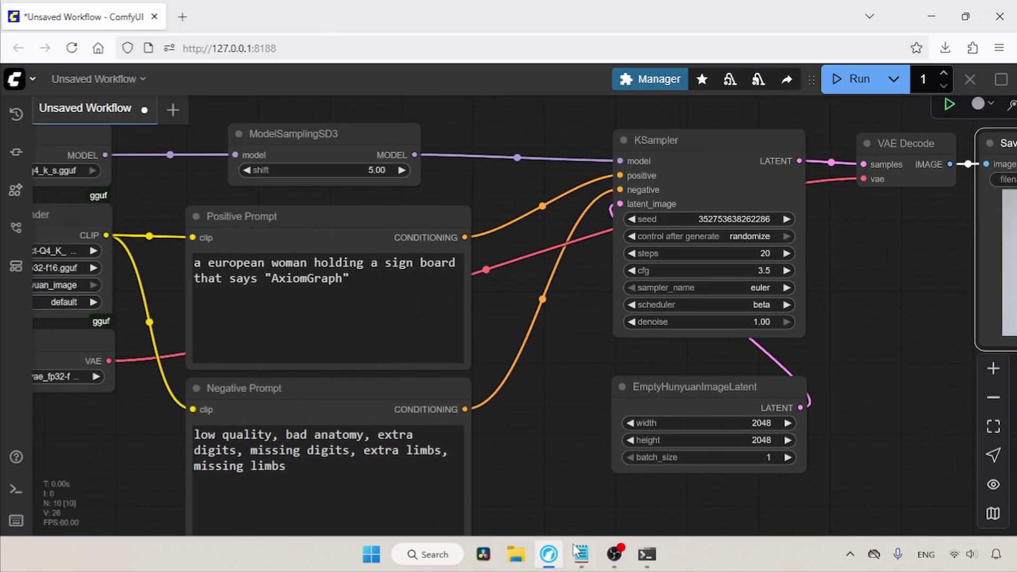
Step: Copy the ELEVATE 2025 poster paragraph from Prompts.txt over the Positive Prompt text
click(582, 554)
scroll(862, 301, down, 3)
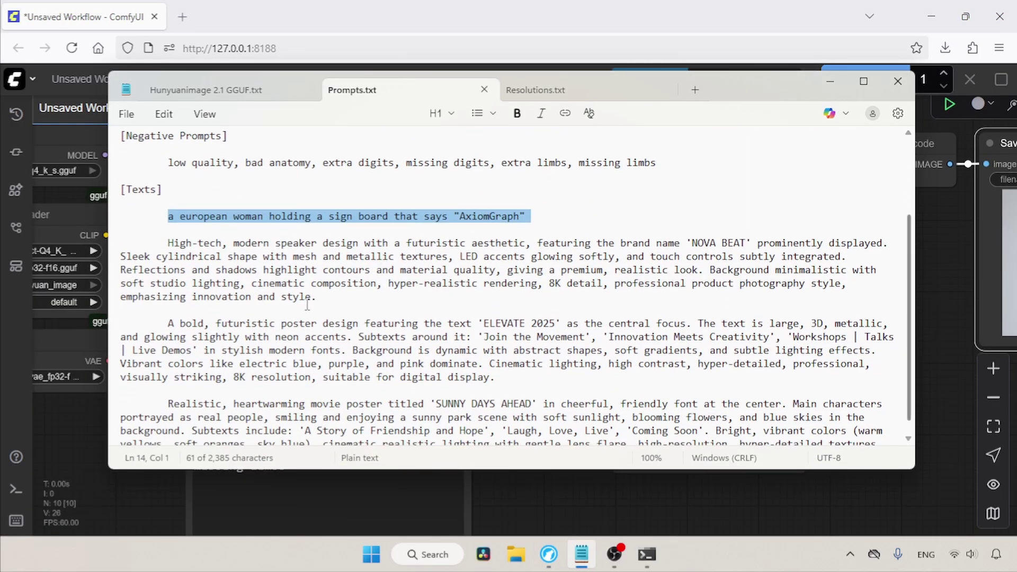
drag(168, 323, 504, 383)
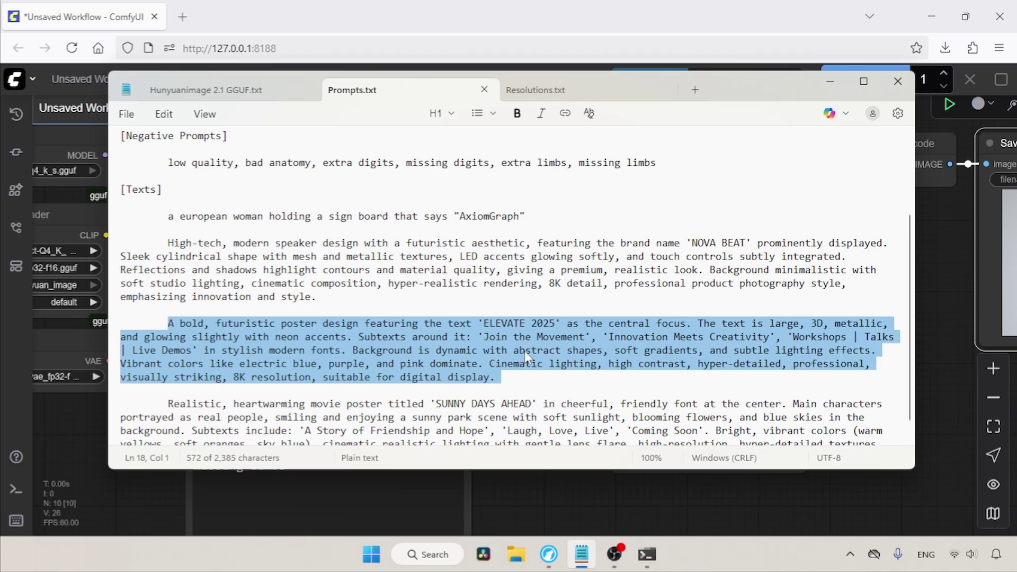
key(ctrl+c)
click(516, 476)
click(391, 346)
key(ctrl+a)
key(ctrl+v)
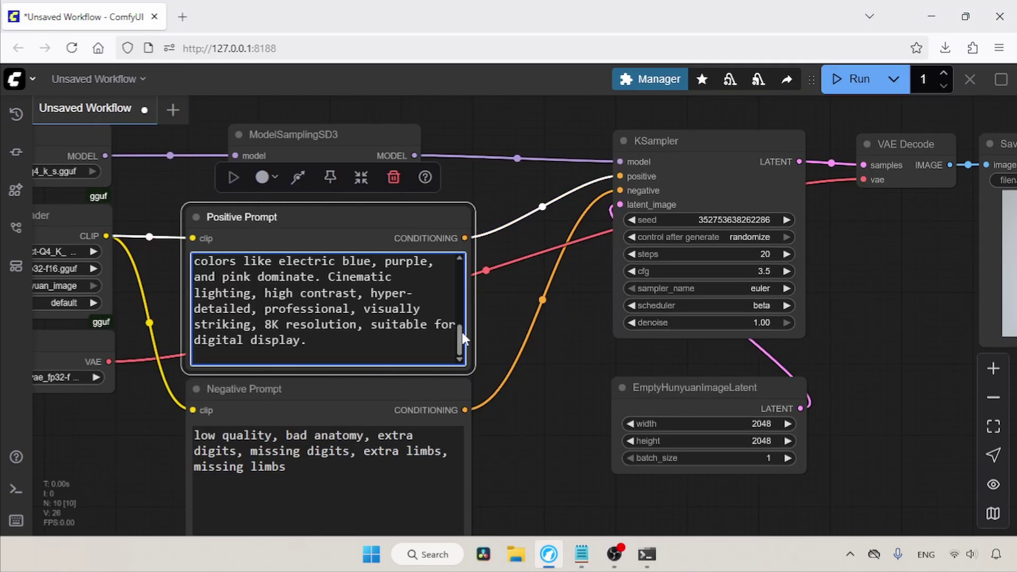
drag(462, 332, 474, 256)
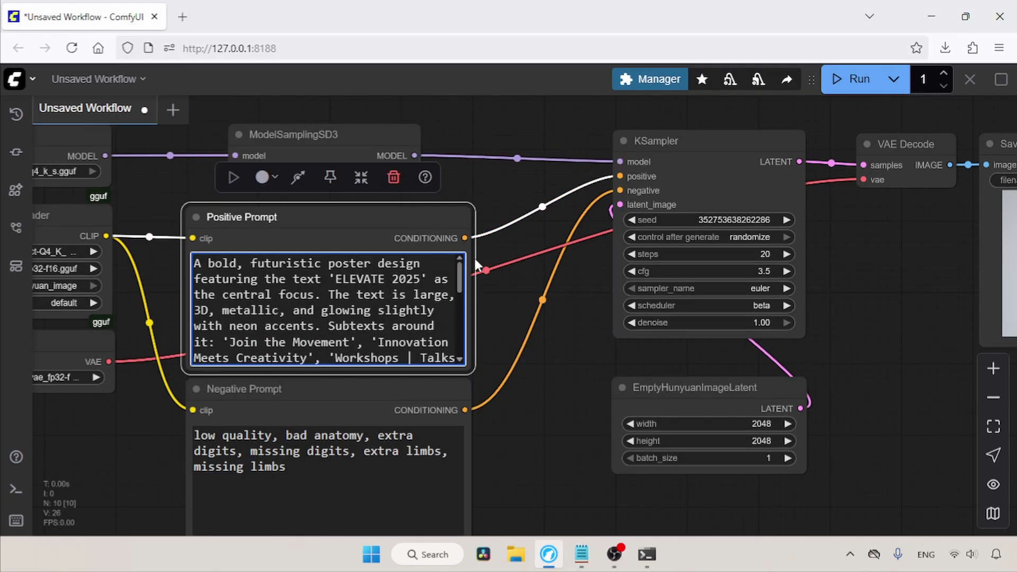
Step: Run the workflow and inspect the ELEVATE 2025 poster ComfyUI_00819_.png zoomed in several places
click(853, 78)
drag(862, 283, 559, 287)
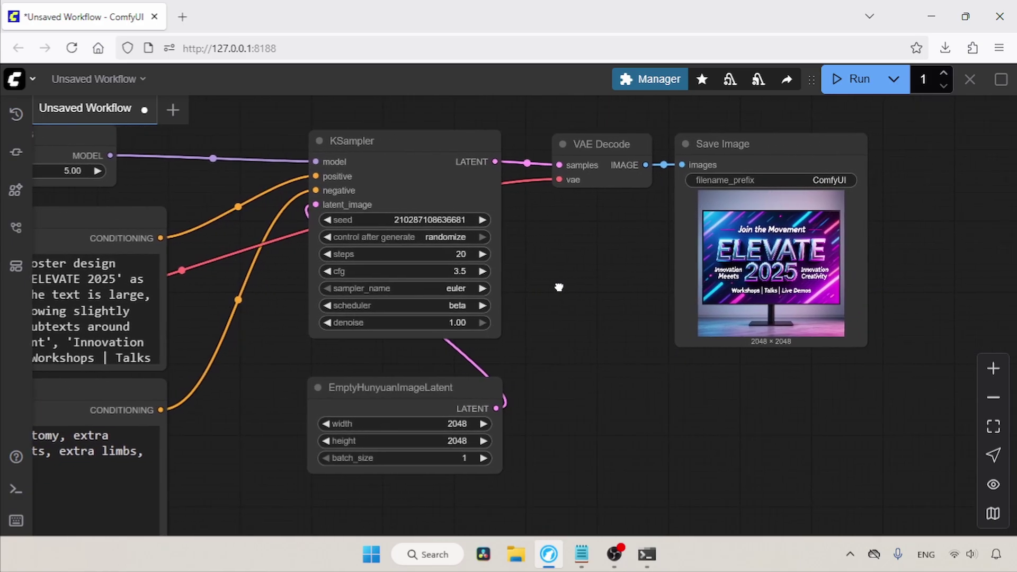
right_click(790, 236)
click(821, 205)
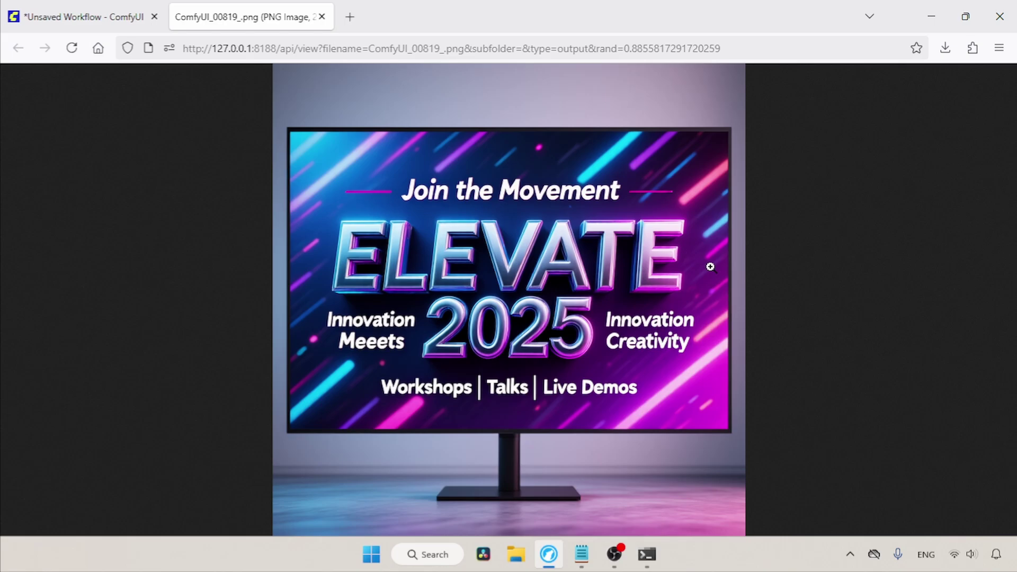
click(605, 273)
click(592, 303)
click(450, 364)
click(738, 204)
click(422, 258)
click(438, 252)
Step: Close the poster tab, skim the aspect-ratio sizes in Resolutions.txt, and return to the workflow
key(ctrl+w)
key(alt+Tab)
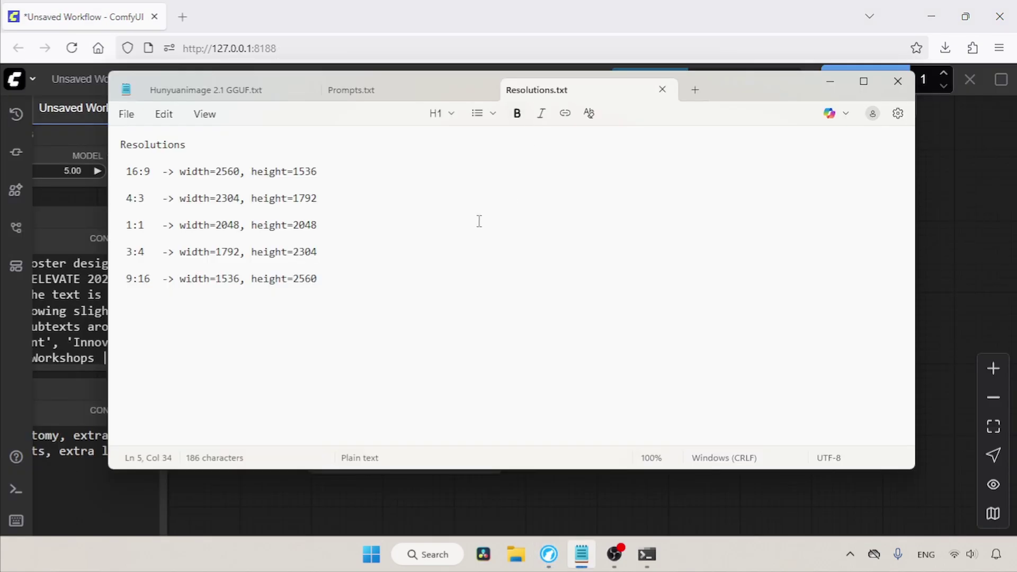
drag(396, 271, 119, 159)
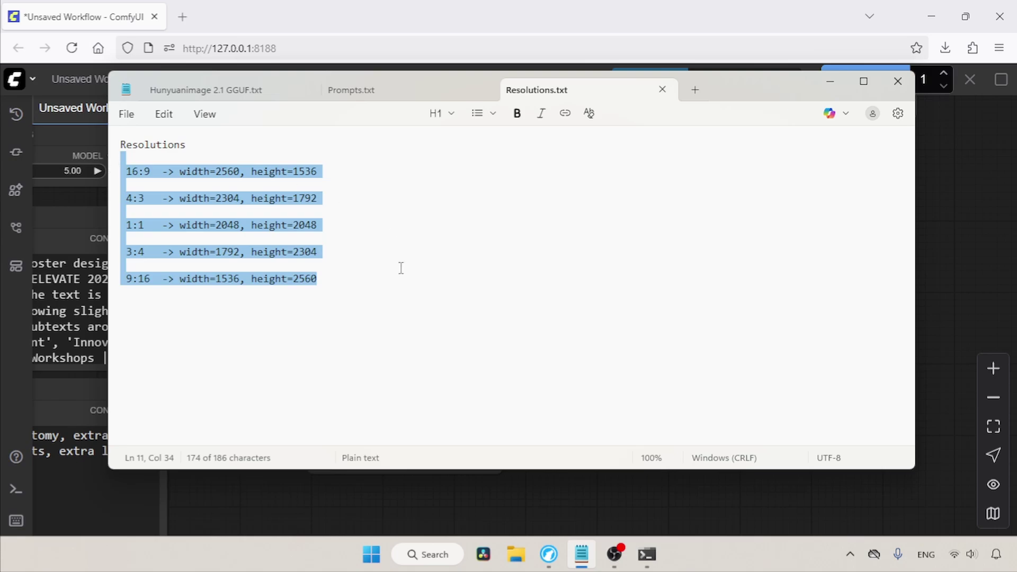
click(397, 285)
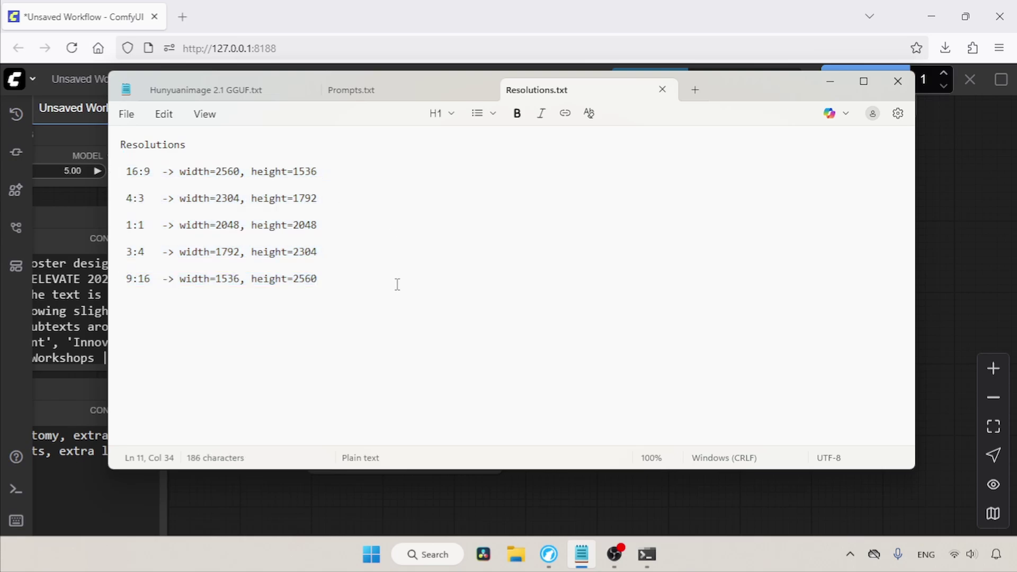
click(943, 251)
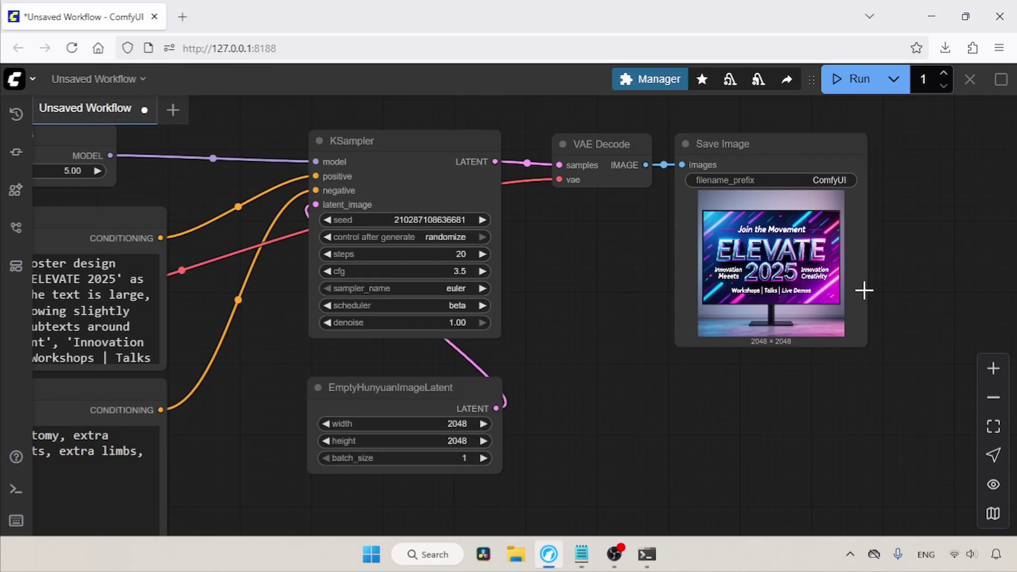